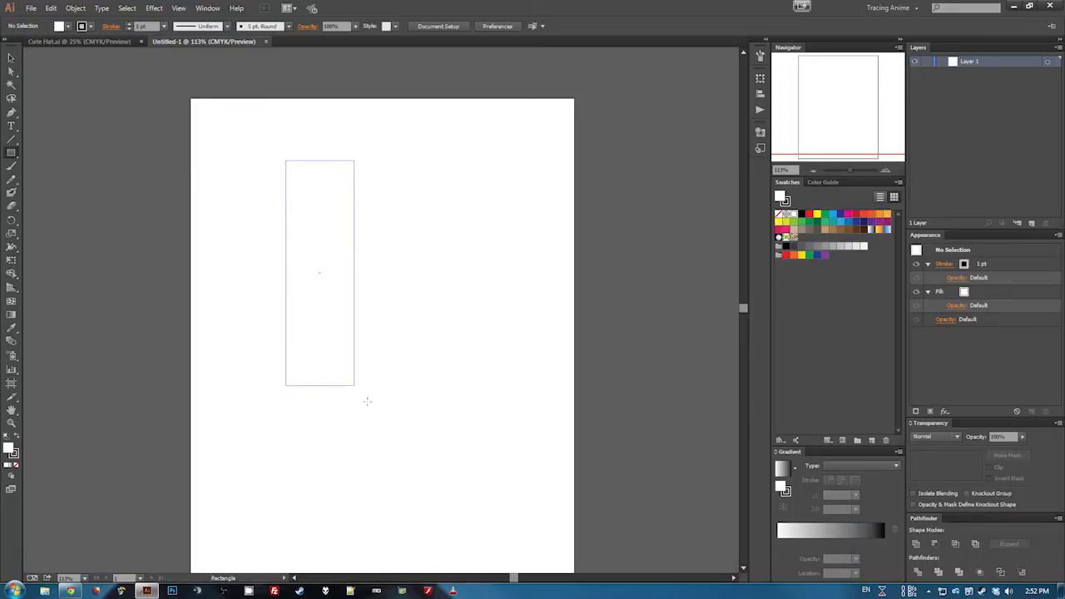
- Fill the selected rectangle with the green-and-yellow floral pattern swatch
key("v")
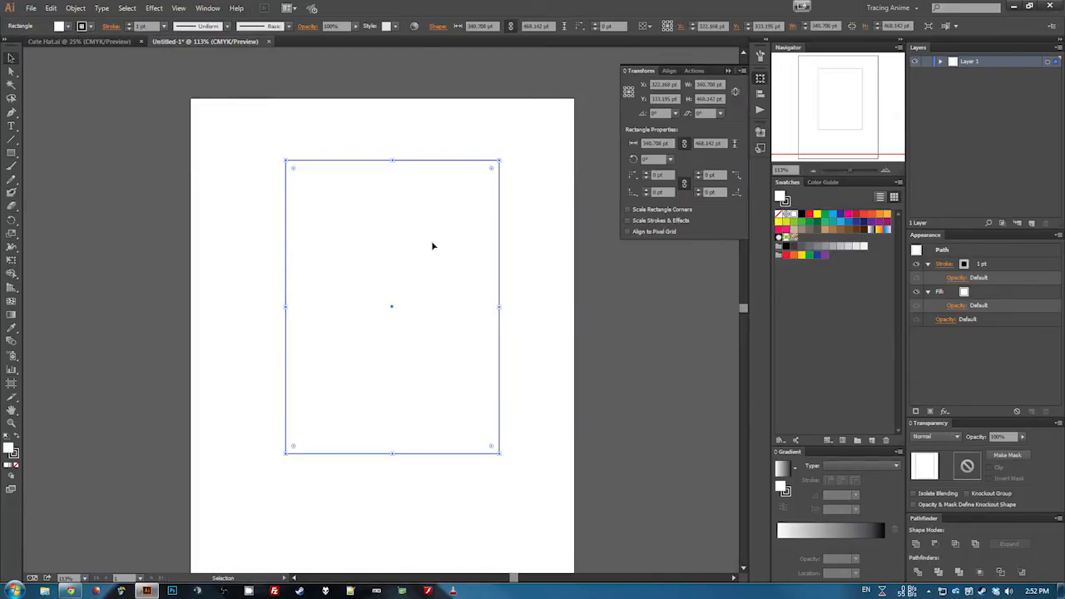
left_click(787, 237)
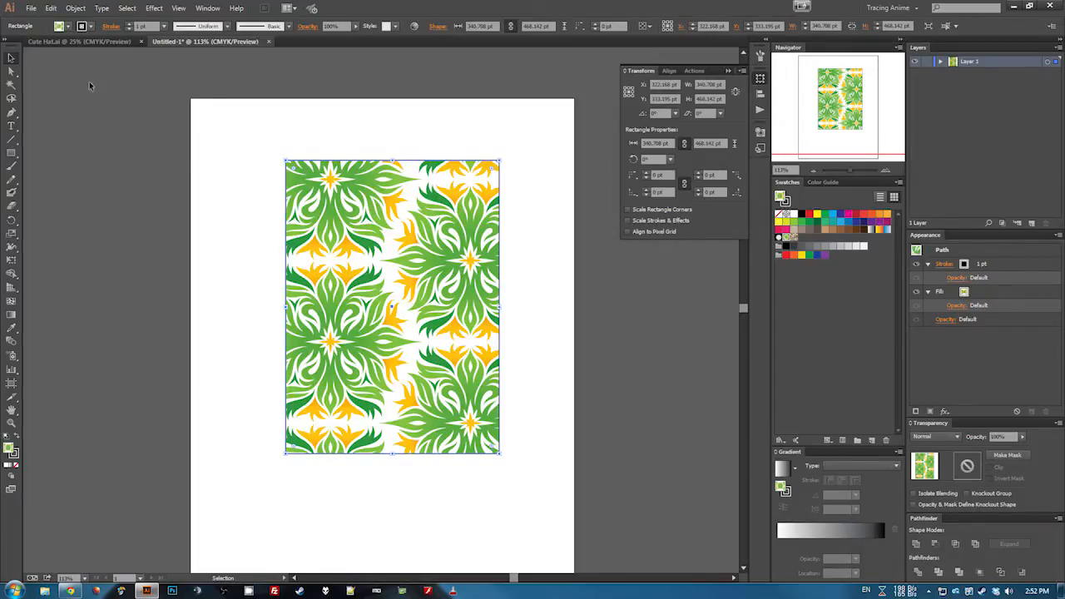
- Set the envelope options to fidelity 100 and enable Distort Pattern Fills
left_click(50, 8)
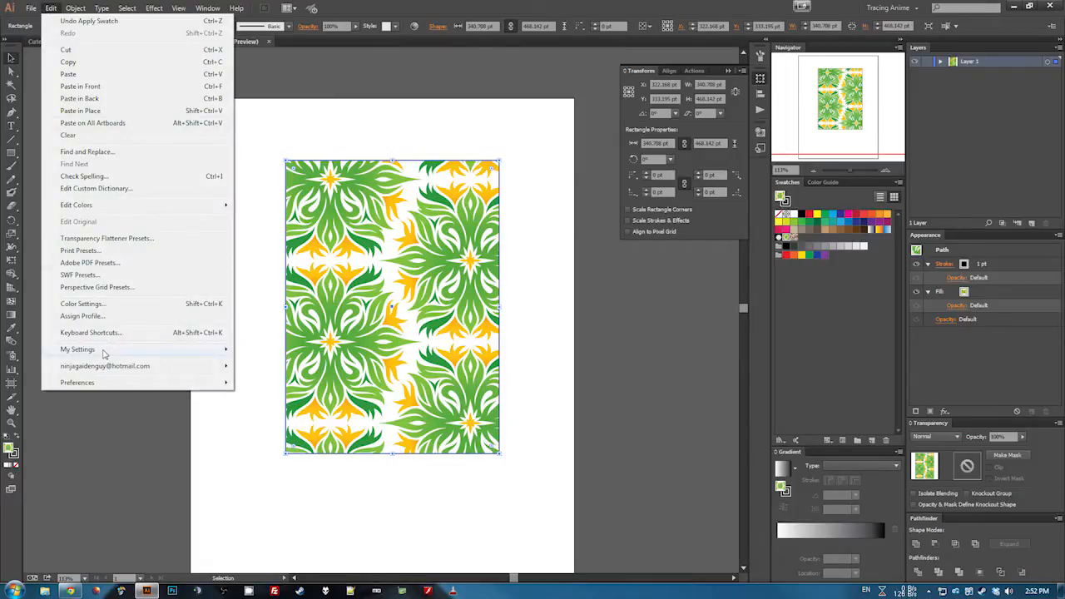
mouse_move(75, 7)
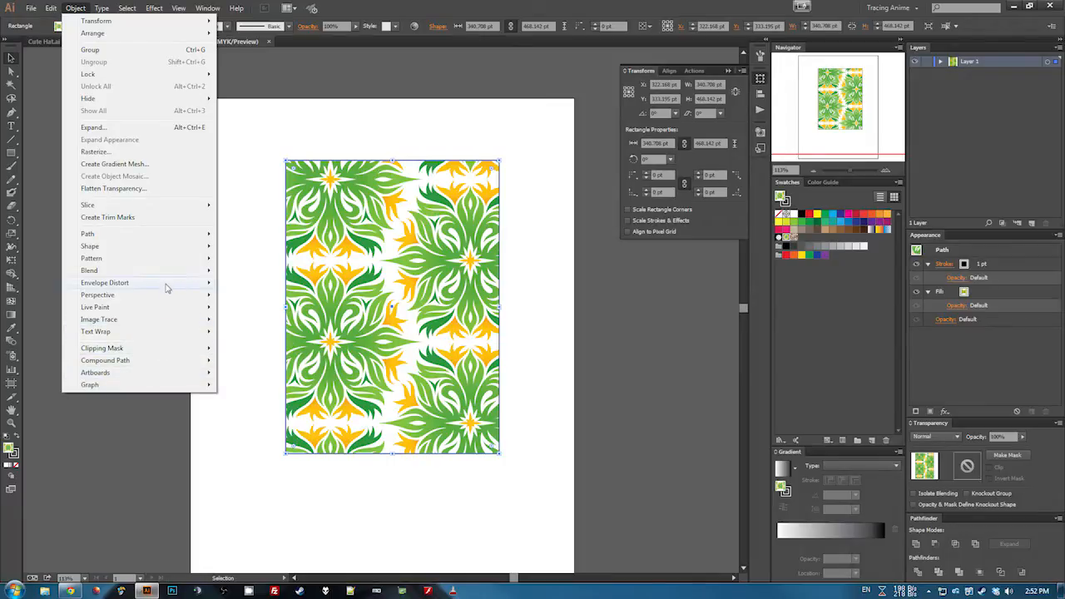
mouse_move(170, 285)
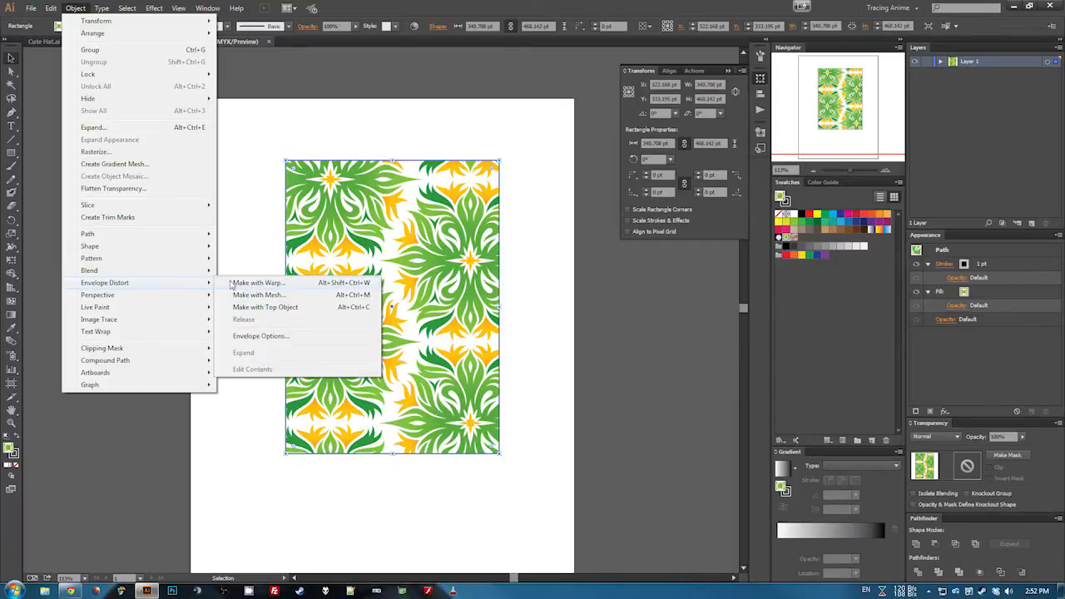
left_click(281, 336)
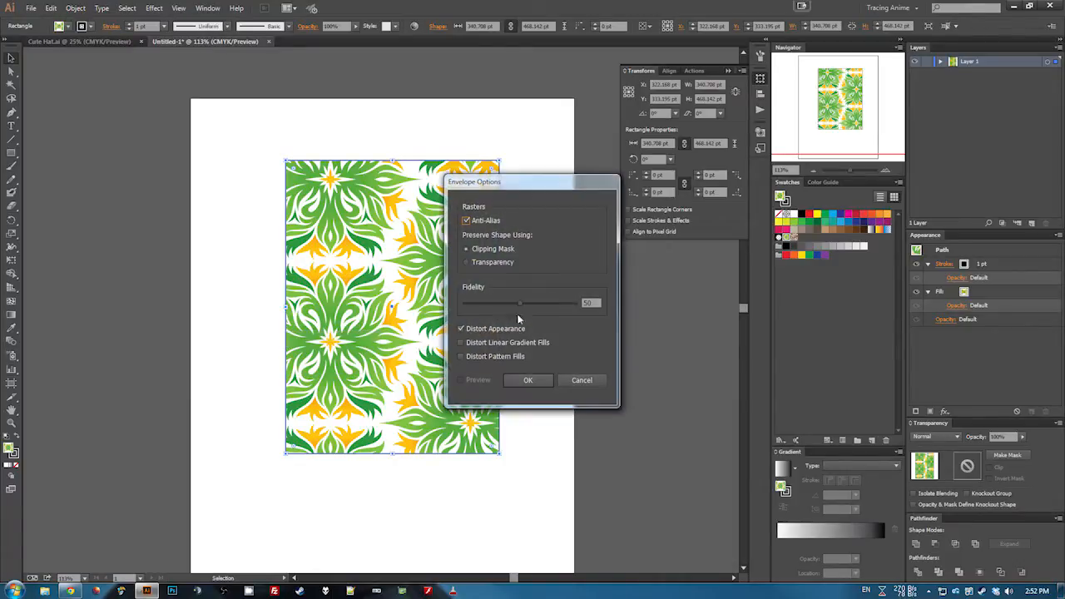
left_click_drag(517, 302, 577, 306)
left_click(473, 354)
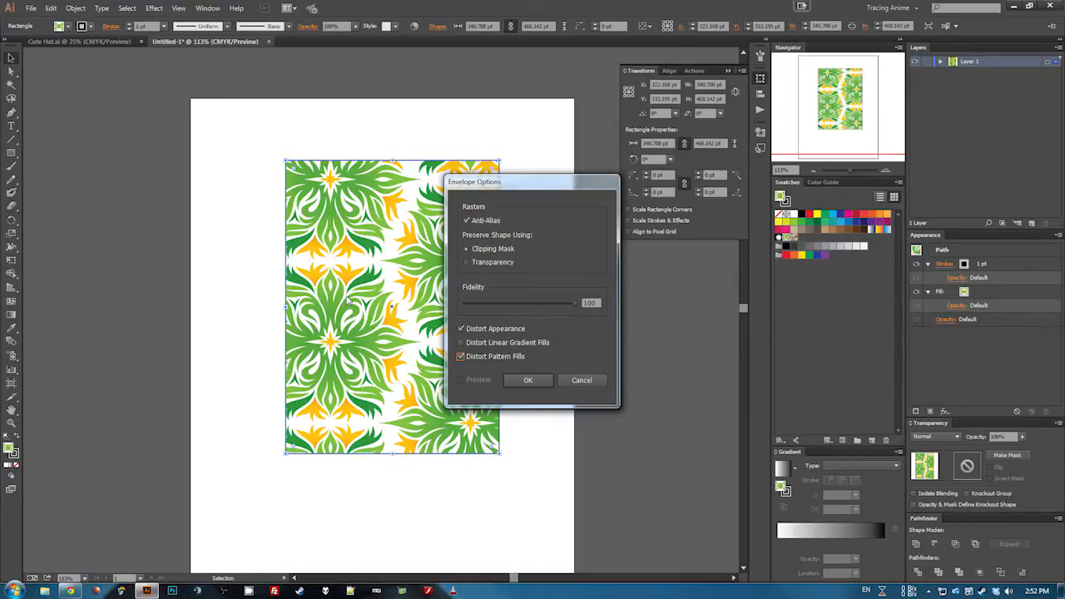
left_click(525, 380)
- Make an envelope mesh on the pattern rectangle with 2 rows and 2 columns
left_click(82, 9)
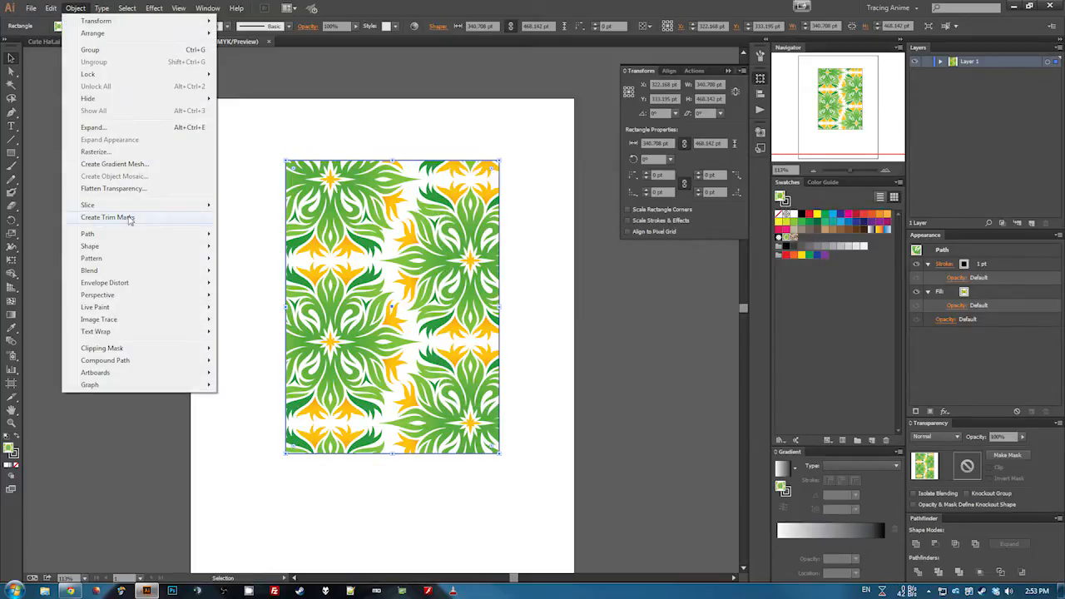
mouse_move(105, 286)
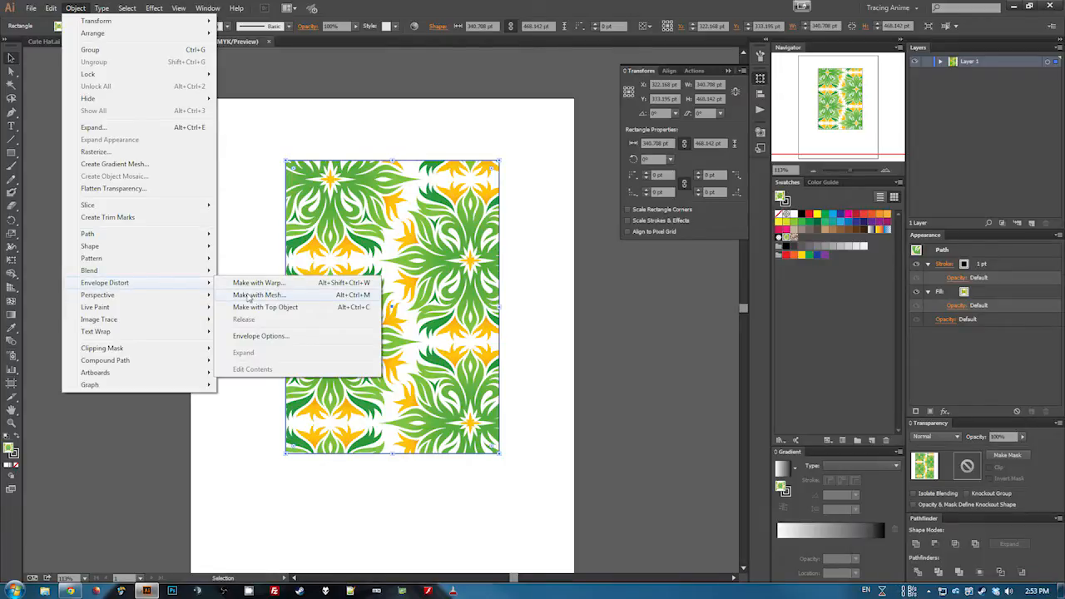
mouse_move(191, 284)
left_click(273, 295)
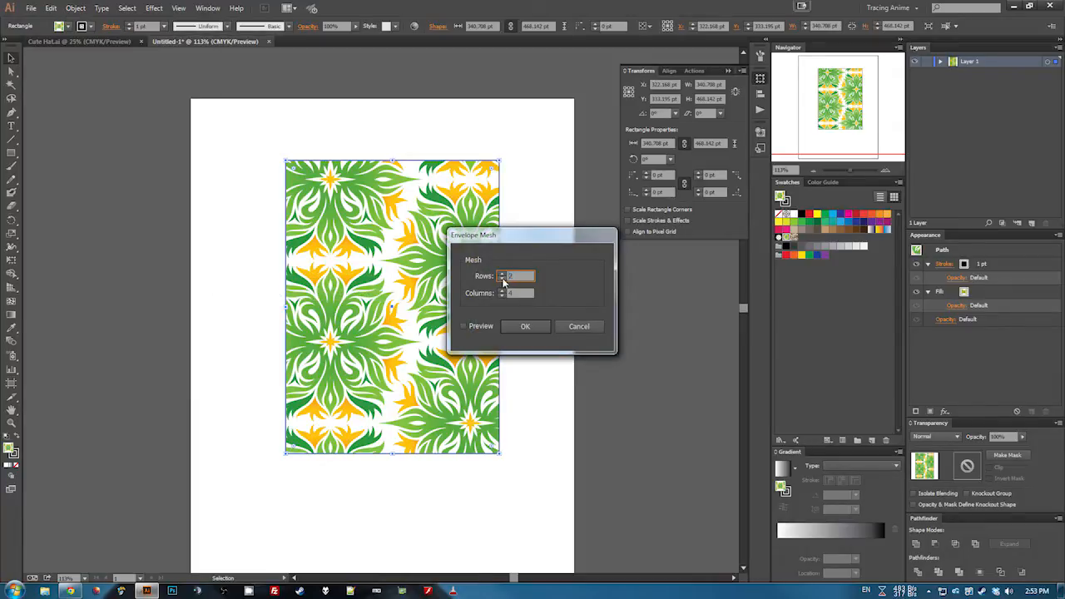
left_click(501, 297)
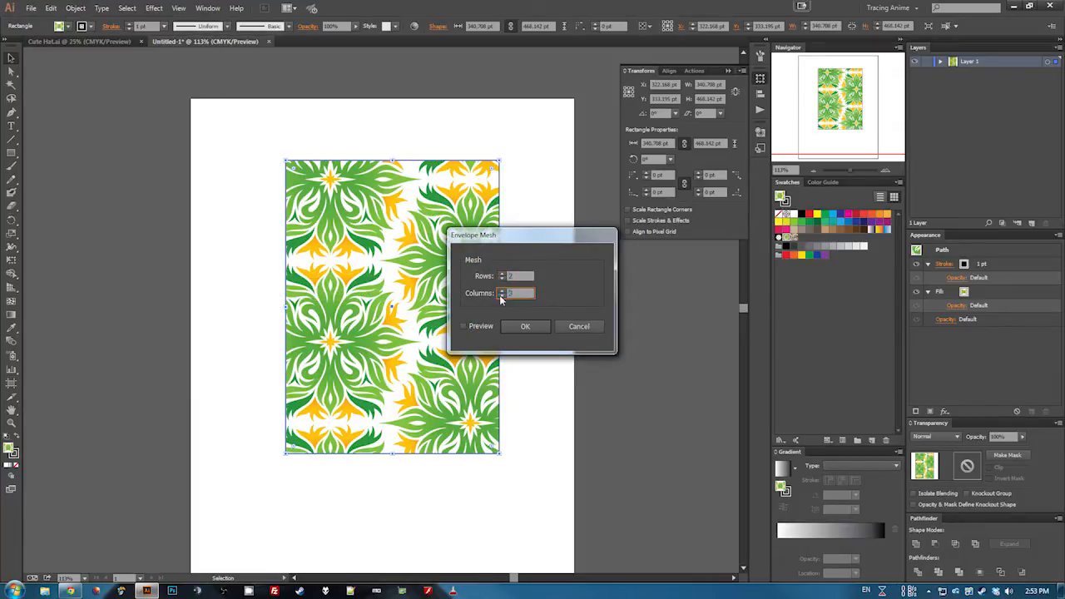
left_click(523, 326)
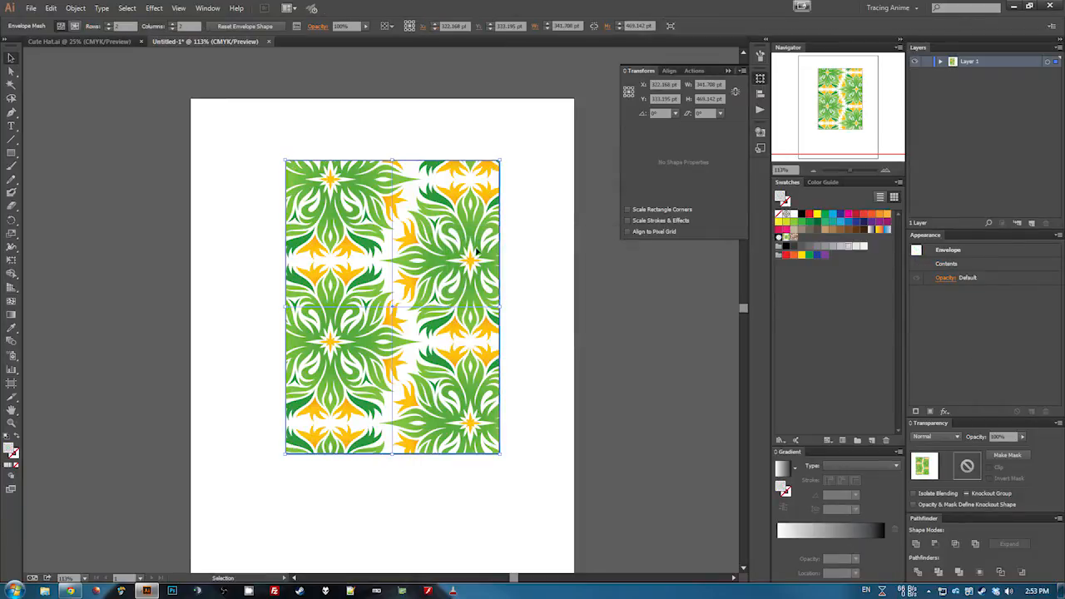
- Try to warp the pattern by dragging envelope mesh points and adding a mesh point with the Mesh tool
key("a")
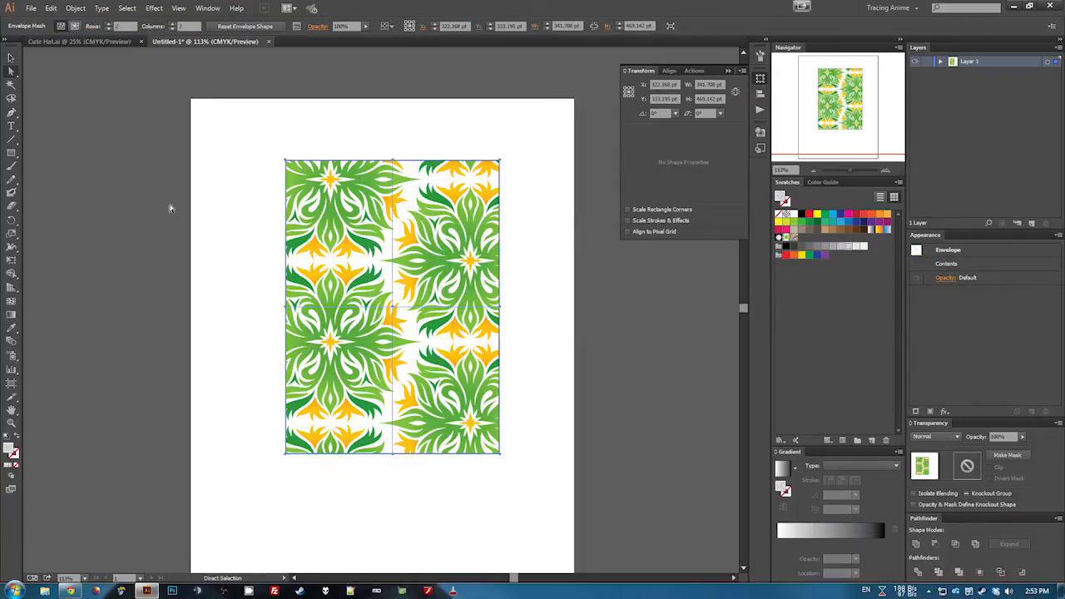
left_click_drag(393, 310, 387, 337)
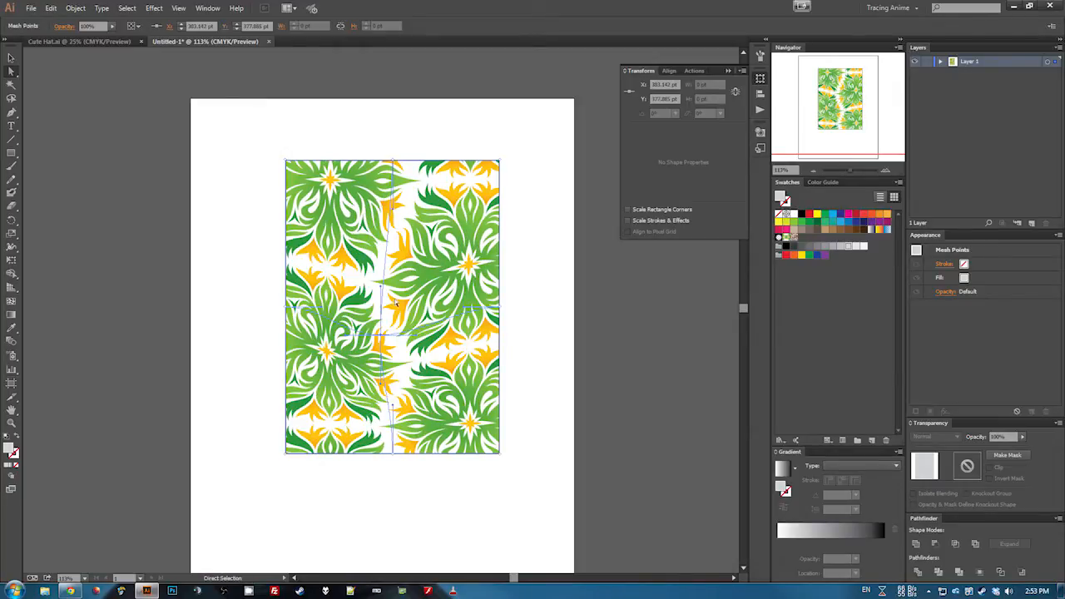
key("u")
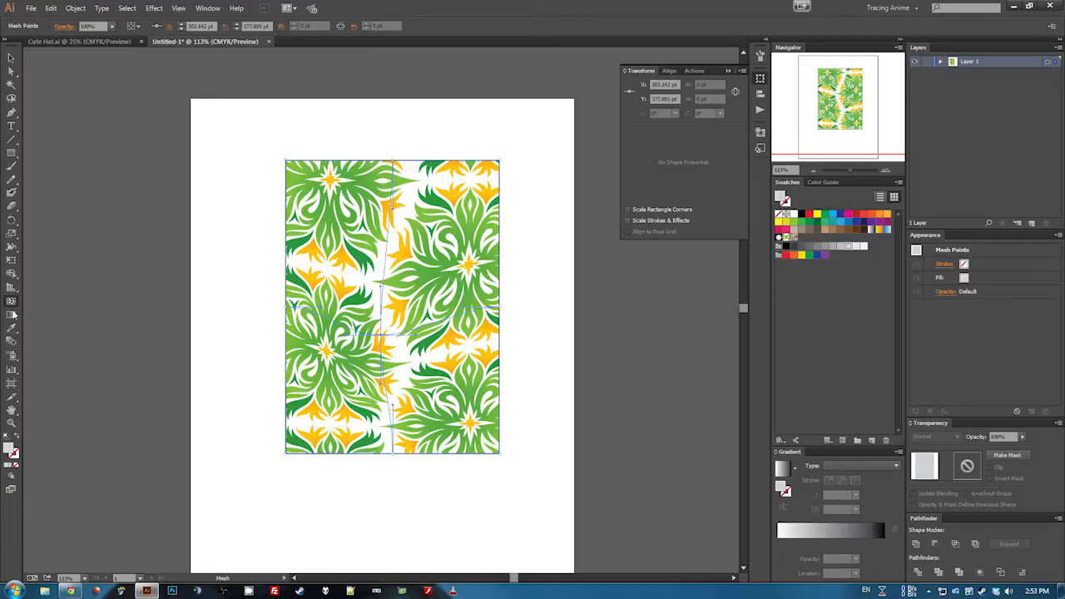
left_click(389, 248)
key("a")
left_click_drag(387, 248, 427, 248)
left_click_drag(380, 335, 327, 368)
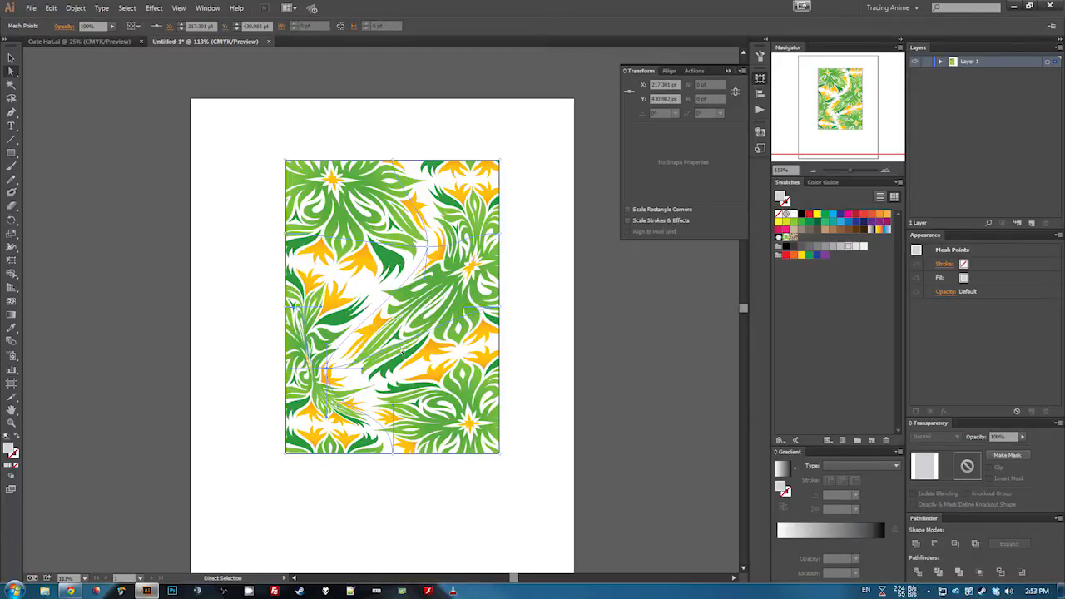
left_click_drag(396, 459, 482, 501)
left_click(538, 232)
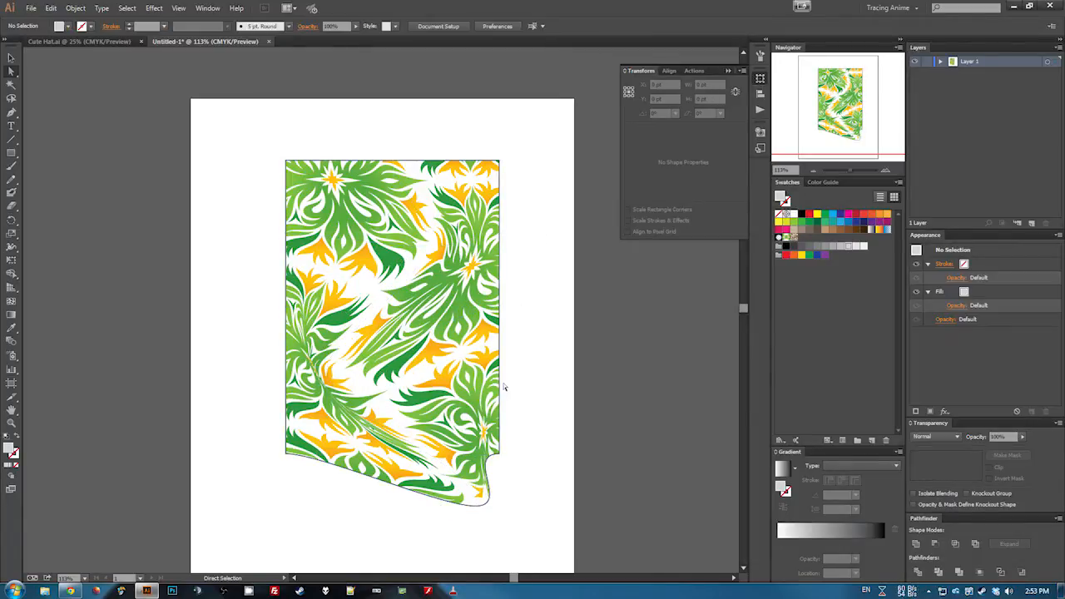
left_click(471, 400)
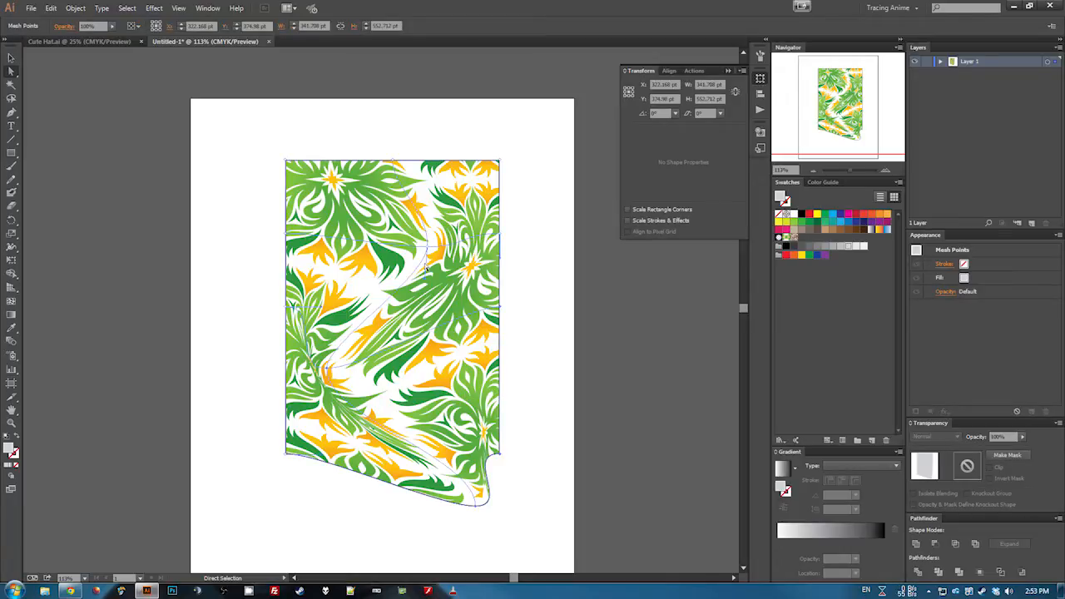
- Undo the recent mesh point edits step by step
key("ctrl+z")
key("ctrl+z")
key("ctrl+z")
key("ctrl+z")
key("ctrl+z")
key("ctrl+z")
key("ctrl+z")
key("ctrl+z")
key("ctrl+z")
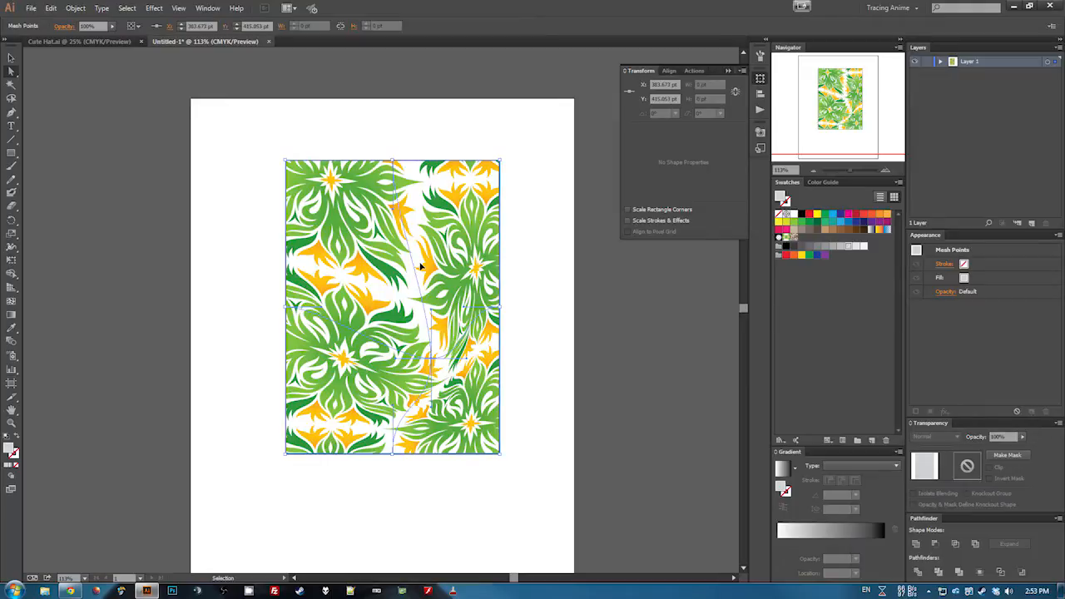
key("ctrl+z")
key("ctrl+z")
key("ctrl+z")
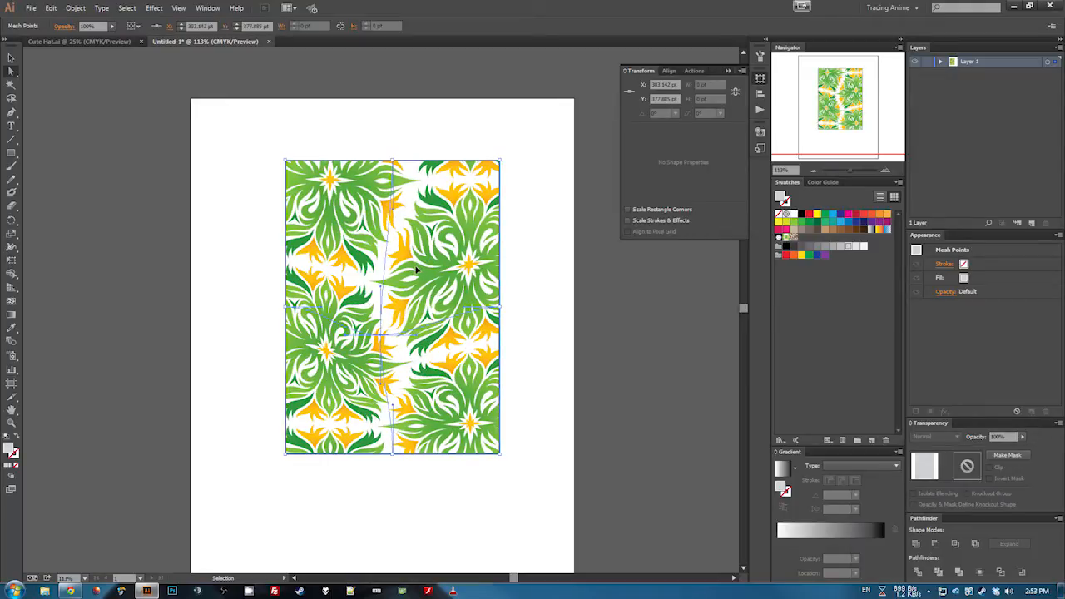
key("ctrl+z")
key("ctrl+z")
key("ctrl+z")
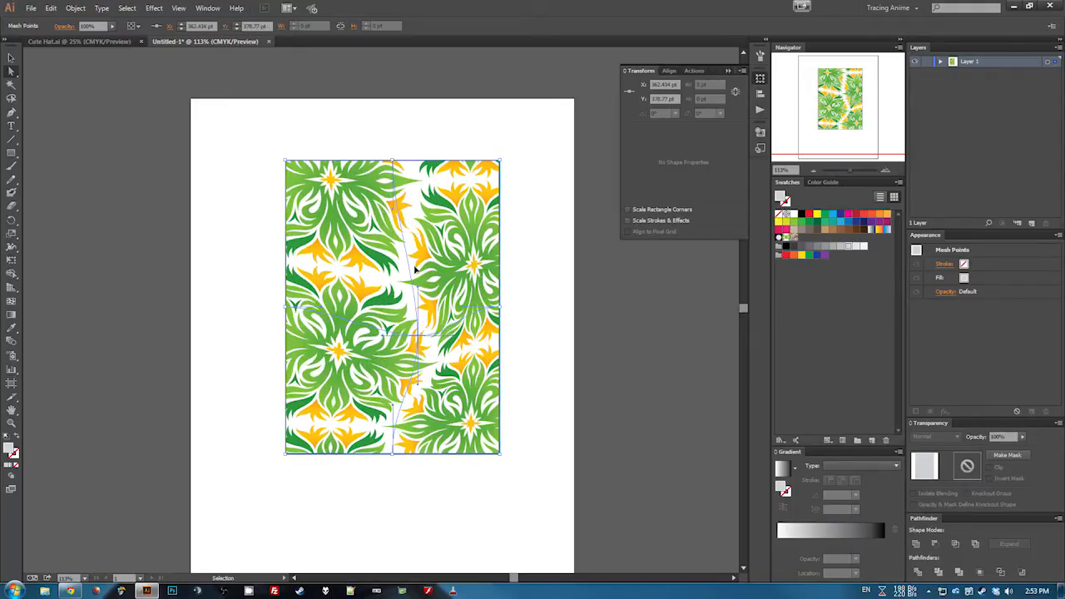
key("ctrl+z")
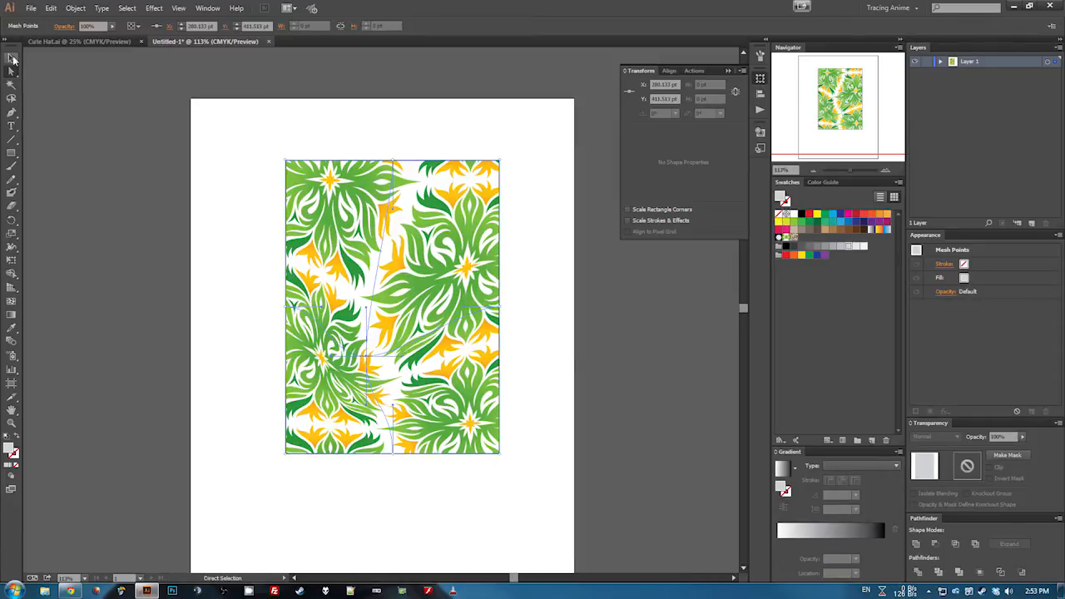
- Select the envelope and review its envelope options before confirming them
left_click(449, 138)
left_click(397, 273)
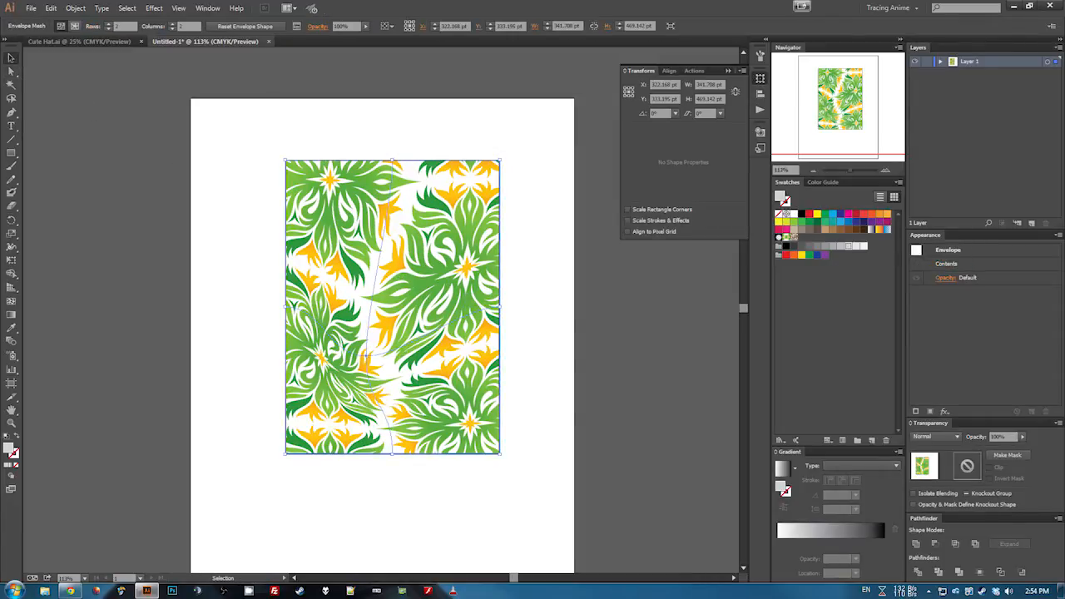
left_click(51, 7)
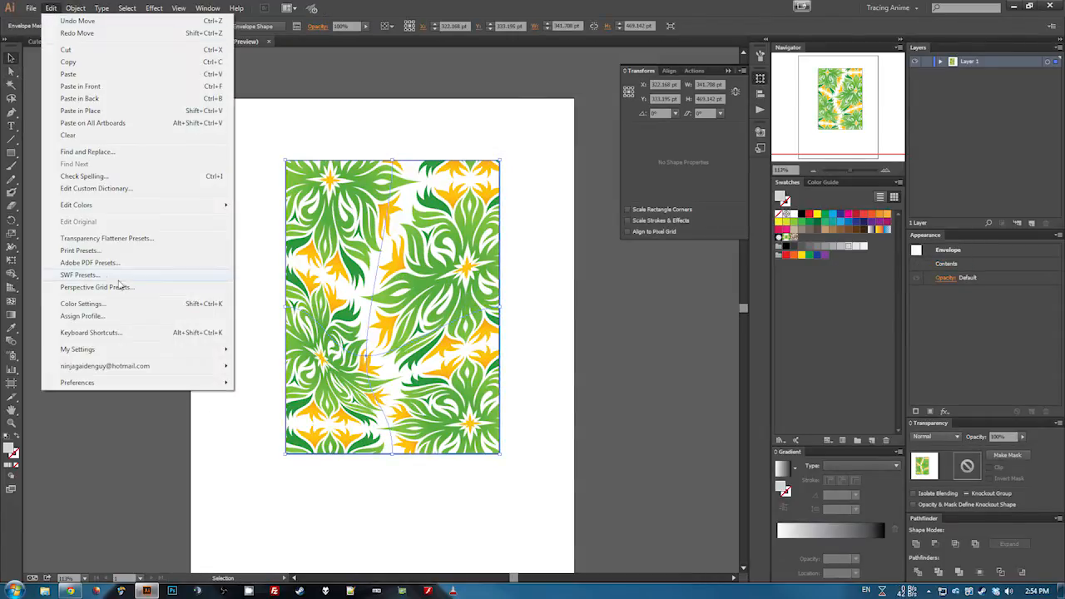
mouse_move(75, 7)
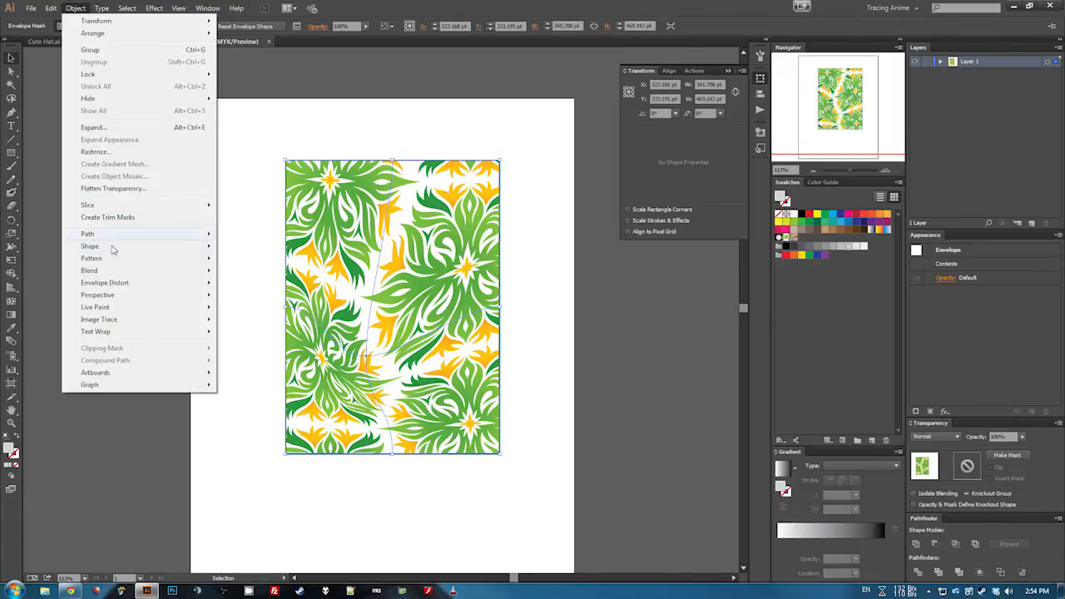
mouse_move(129, 289)
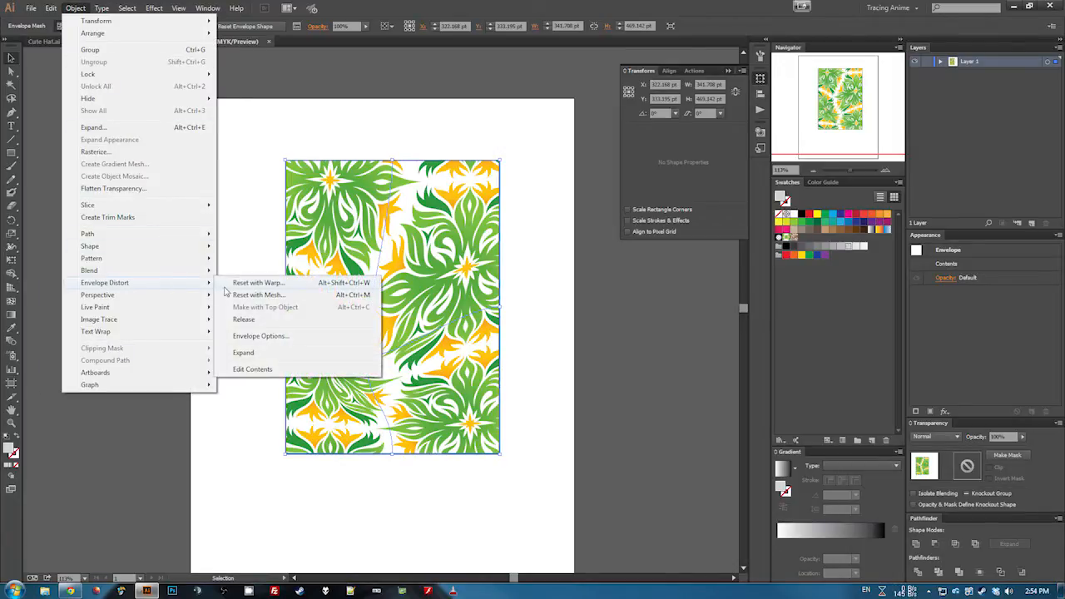
left_click(260, 336)
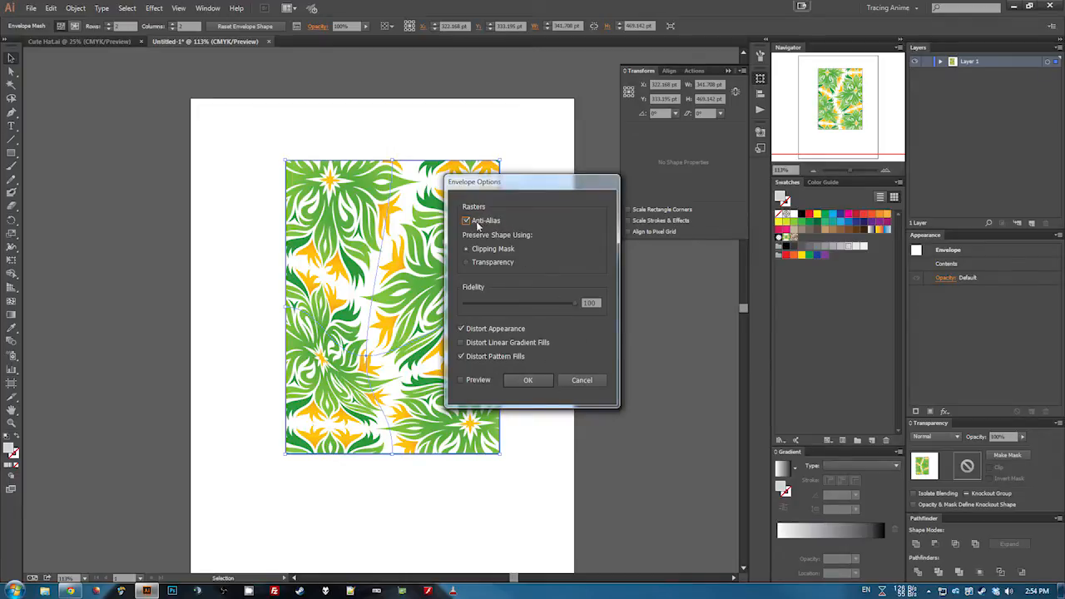
left_click(528, 379)
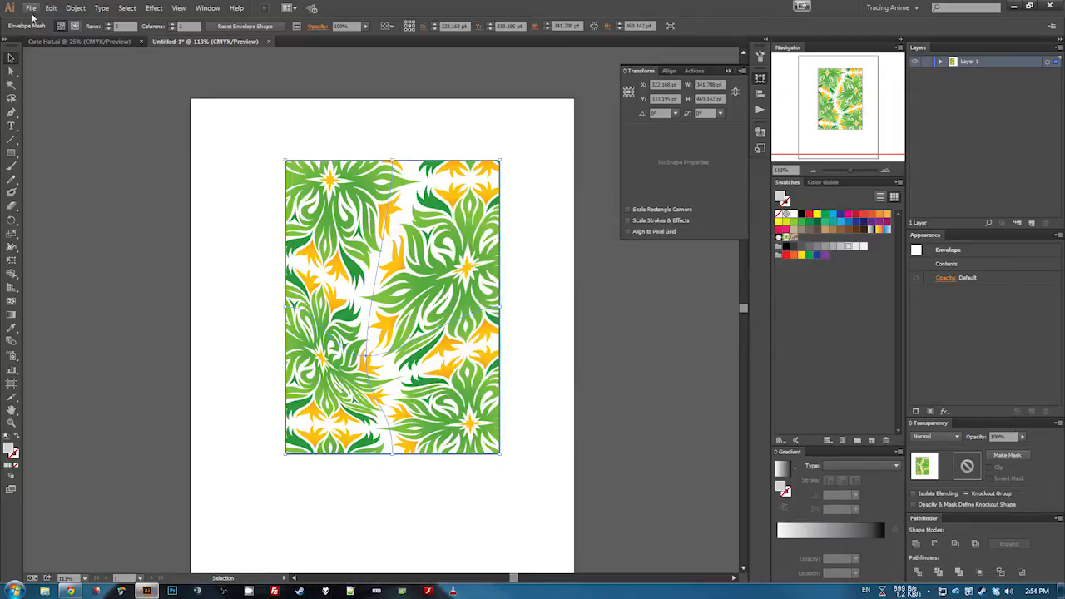
- Export the artwork to the Desktop as a PNG named Untitled-1.png
left_click(31, 8)
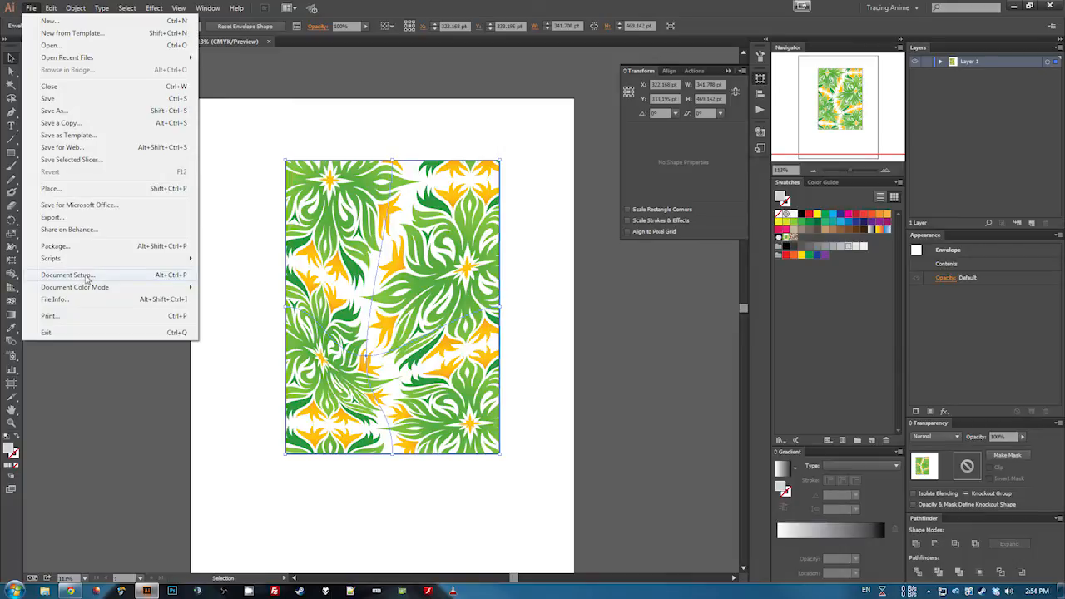
left_click(59, 220)
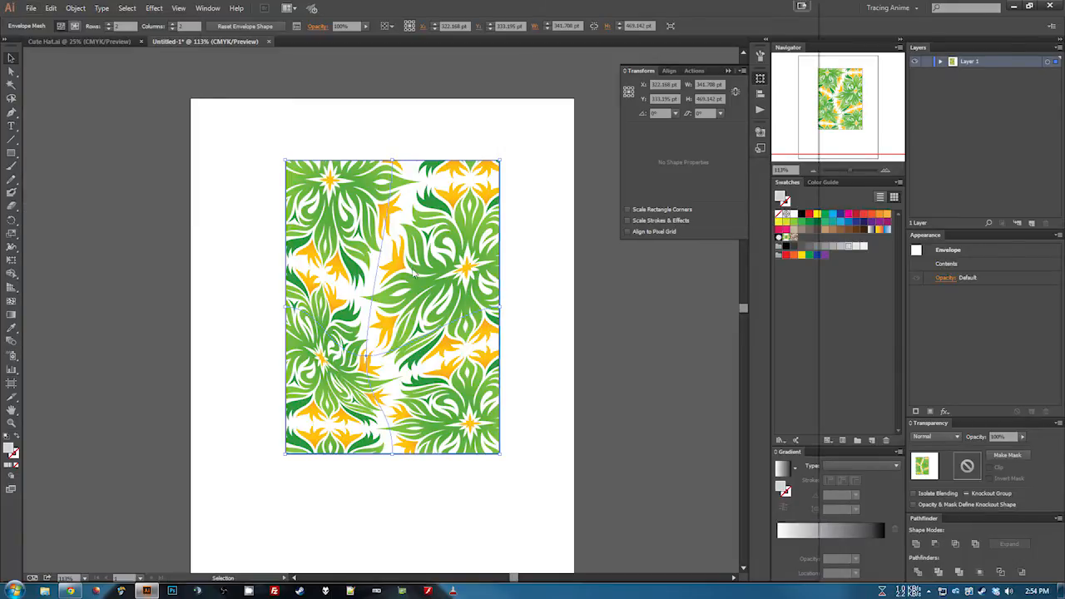
left_click(135, 485)
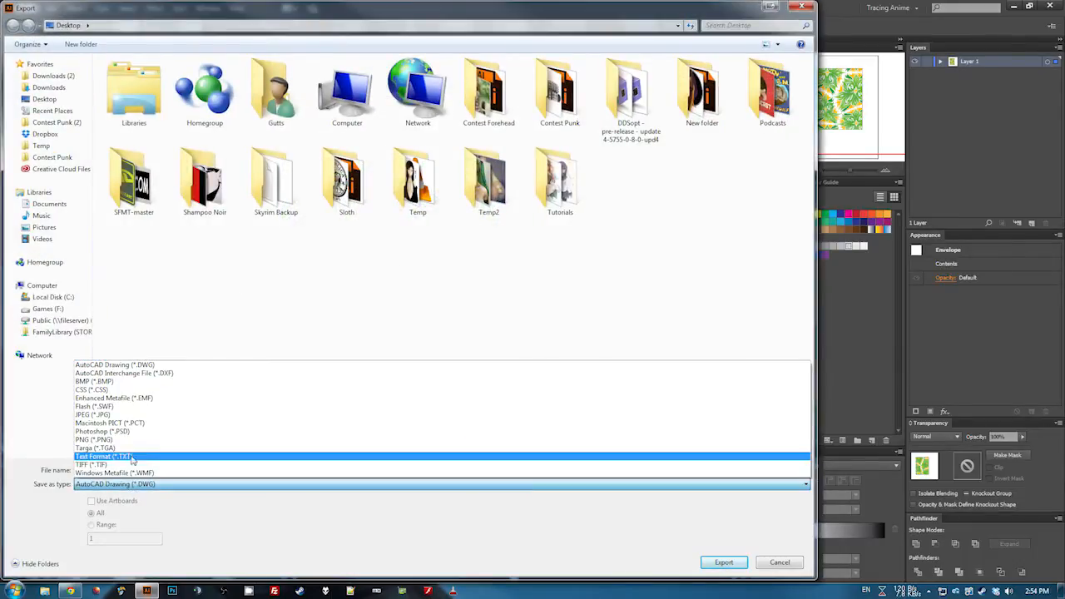
left_click(125, 439)
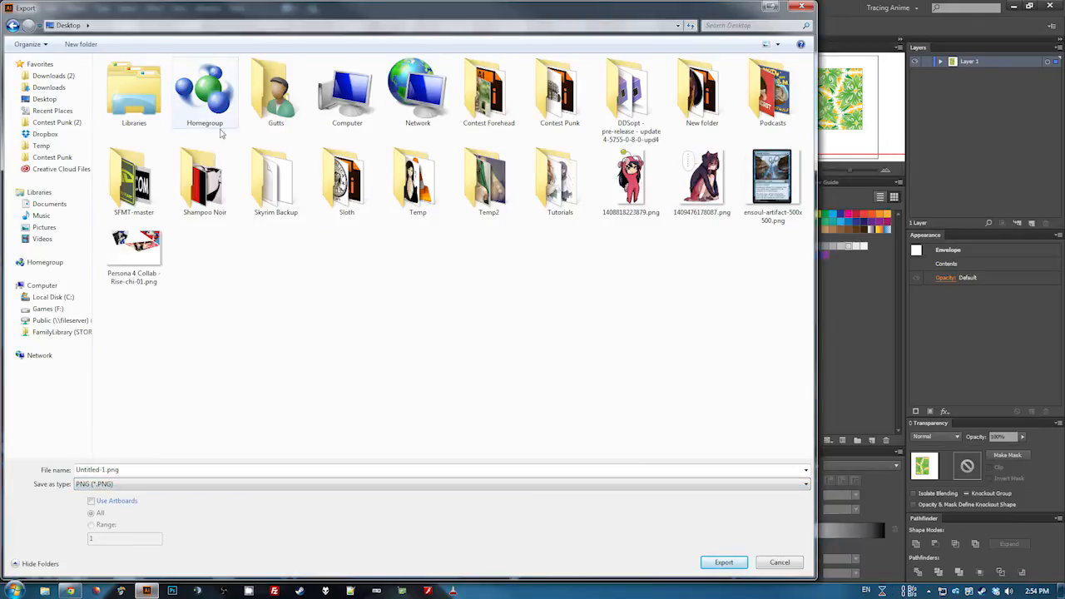
left_click(720, 563)
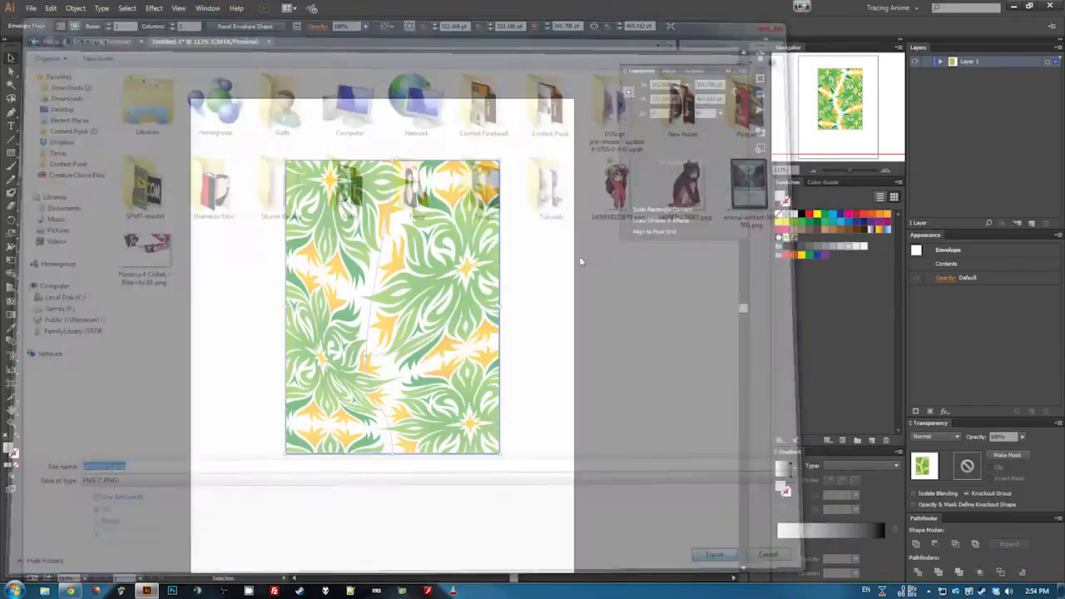
- Set the PNG options to High (300 ppi) resolution, Type Optimized (Hinted) anti-aliasing and a Transparent background, and confirm
left_click(535, 216)
left_click(548, 246)
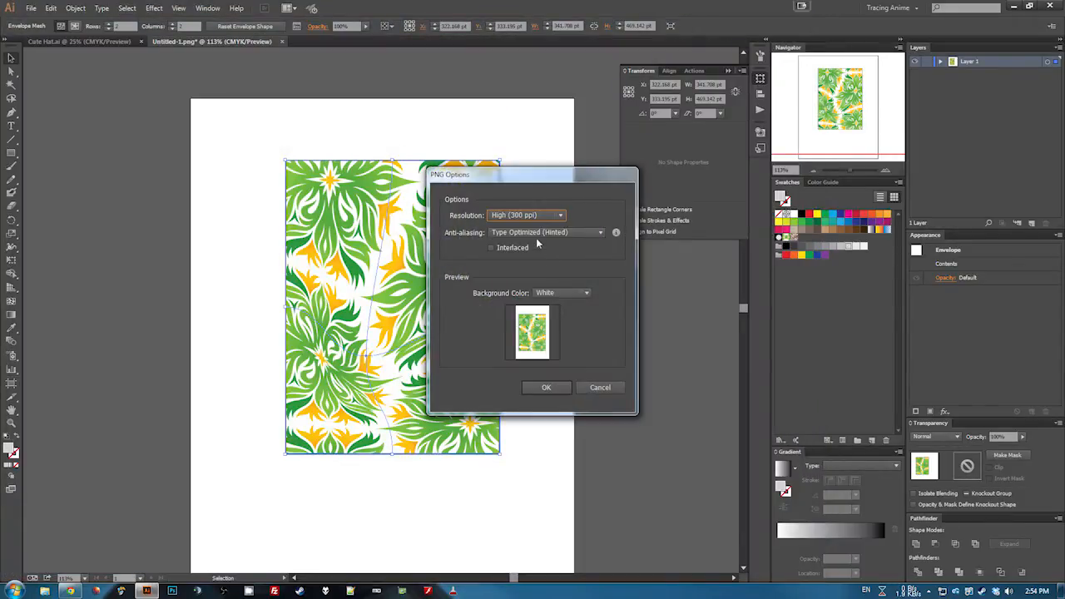
left_click(549, 233)
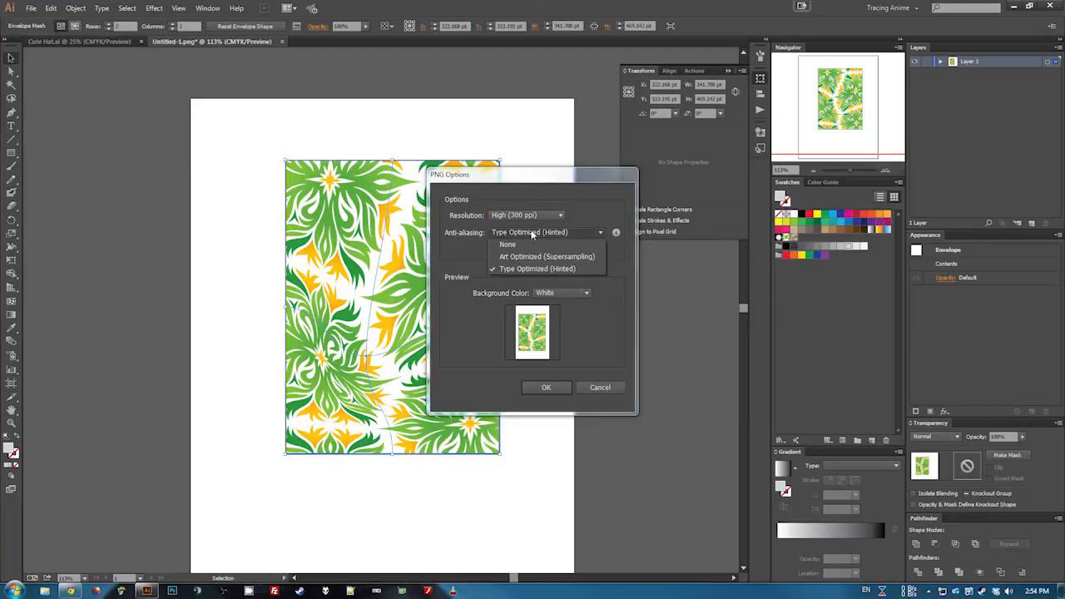
left_click(524, 270)
left_click(562, 293)
left_click(557, 303)
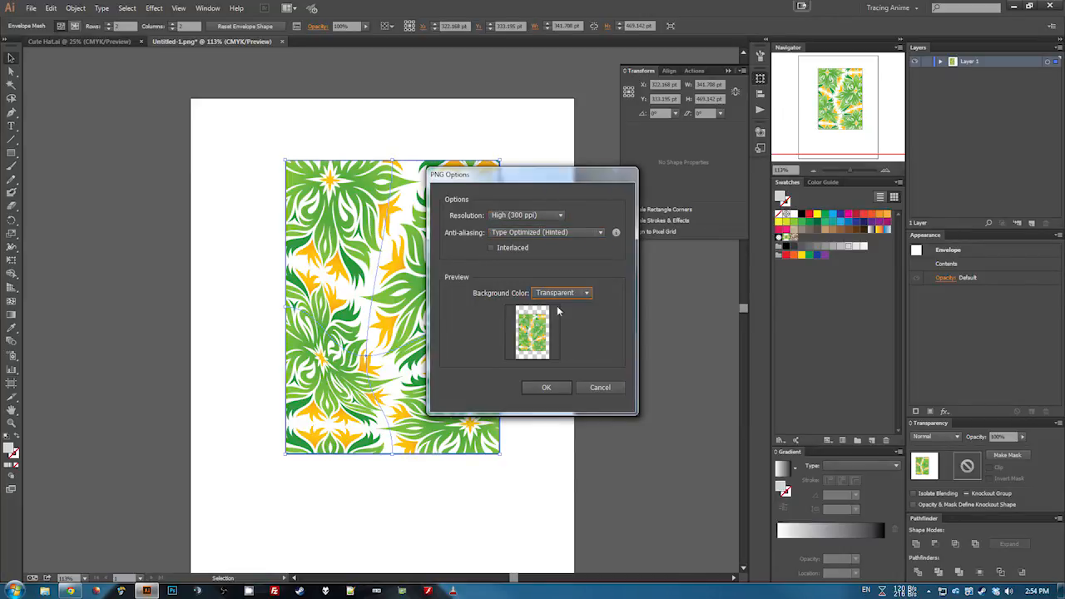
left_click(546, 389)
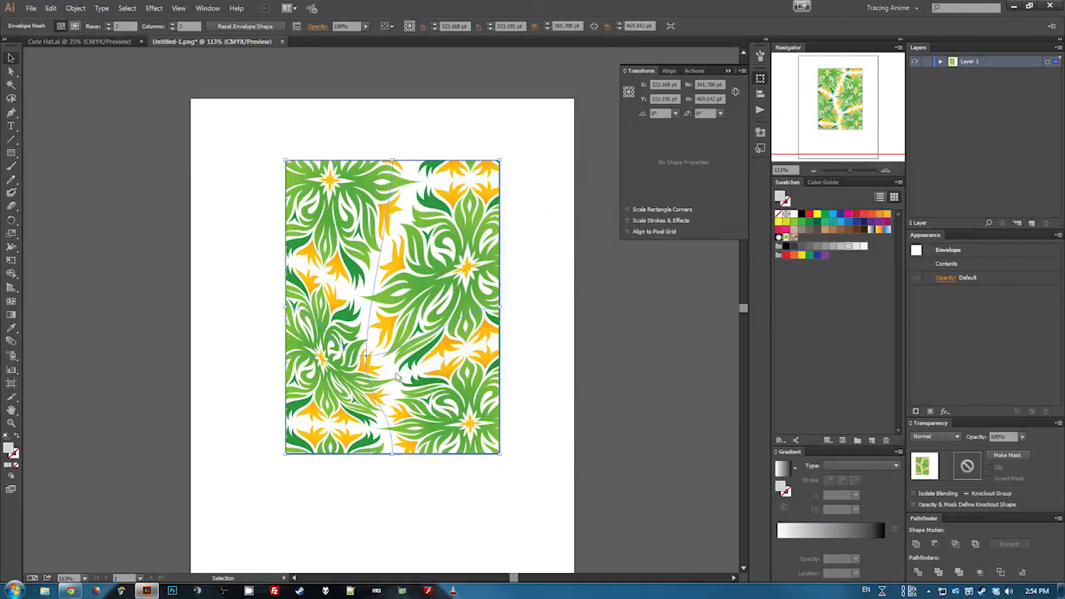
- Switch to Windows Explorer, open the Desktop and preview the exported Untitled-1.png in Windows Photo Viewer
left_click(45, 592)
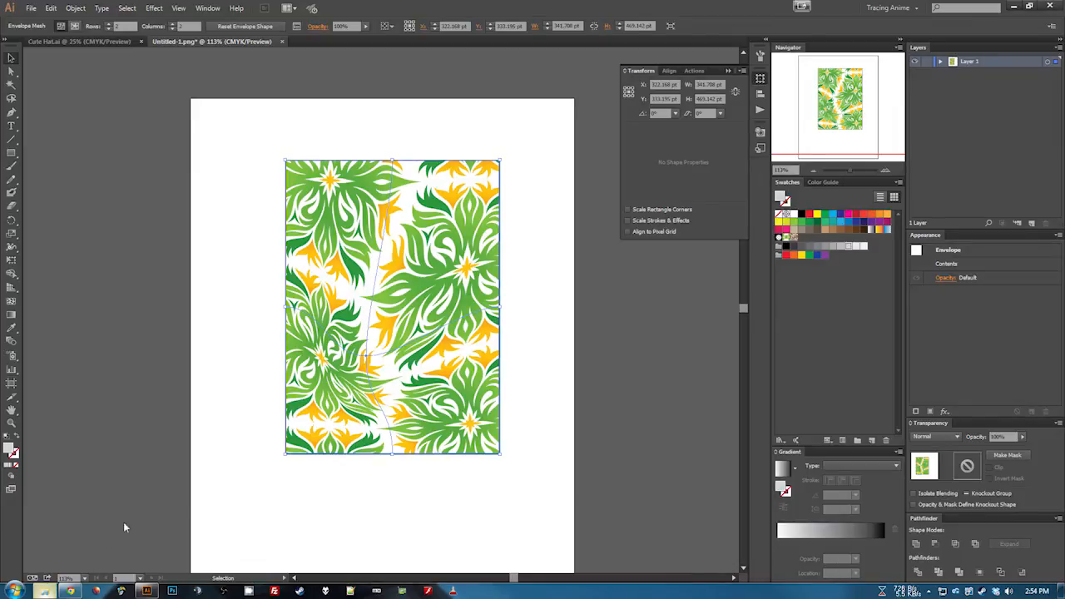
left_click(208, 178)
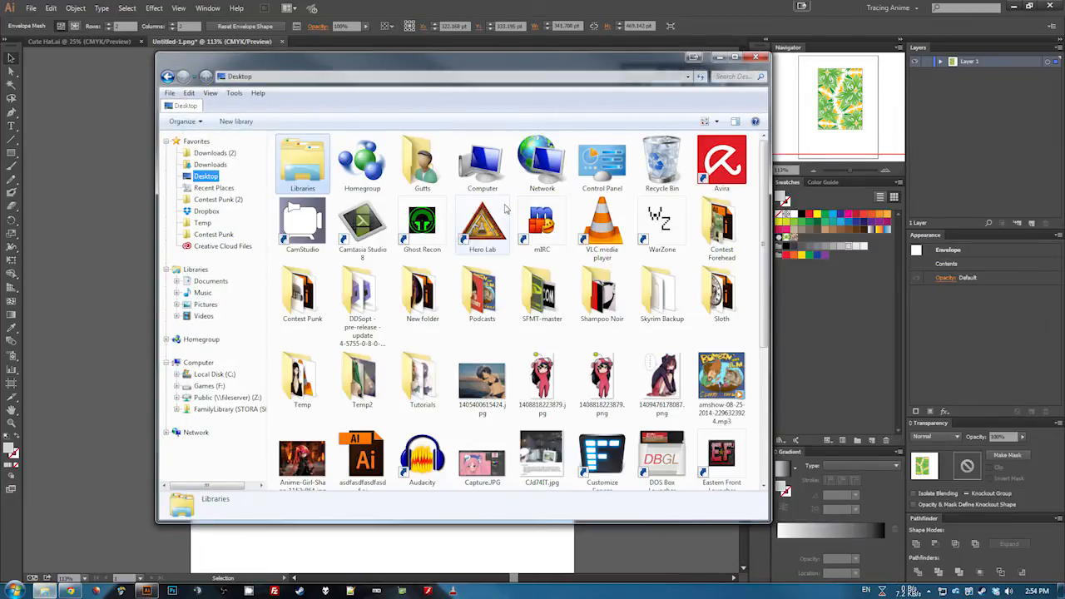
mouse_move(522, 375)
scroll(522, 374, "down", 3)
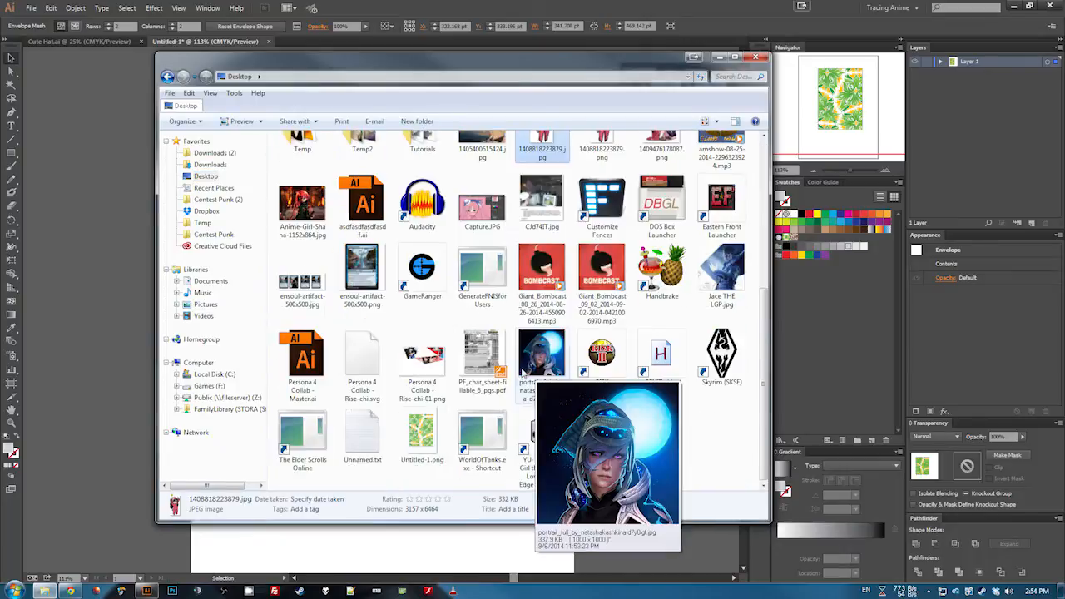
left_click(420, 411)
right_click(420, 412)
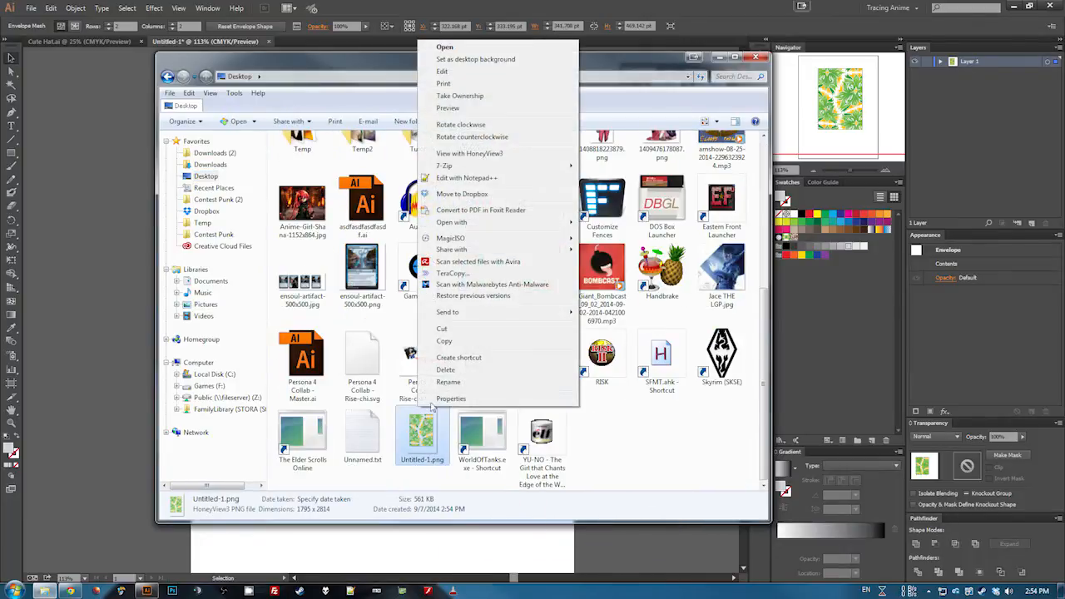
left_click(472, 112)
- Zoom in and out on the exported image in the viewer to examine its detail
scroll(542, 268, "up", 1)
scroll(543, 268, "down", 1)
scroll(542, 268, "up", 1)
scroll(542, 268, "up", 1)
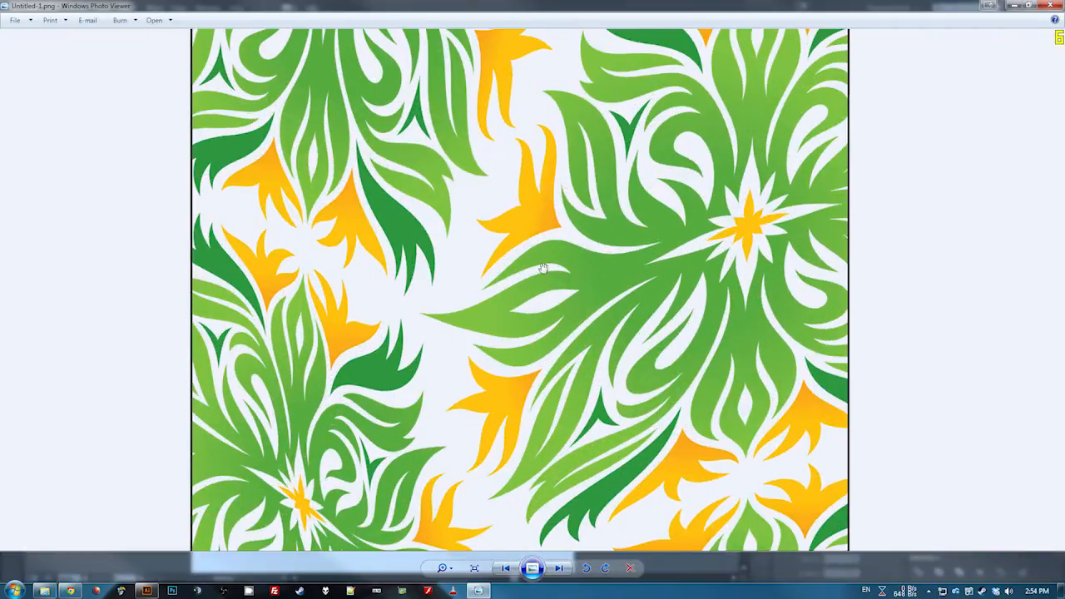
scroll(539, 264, "down", 2)
left_click(146, 591)
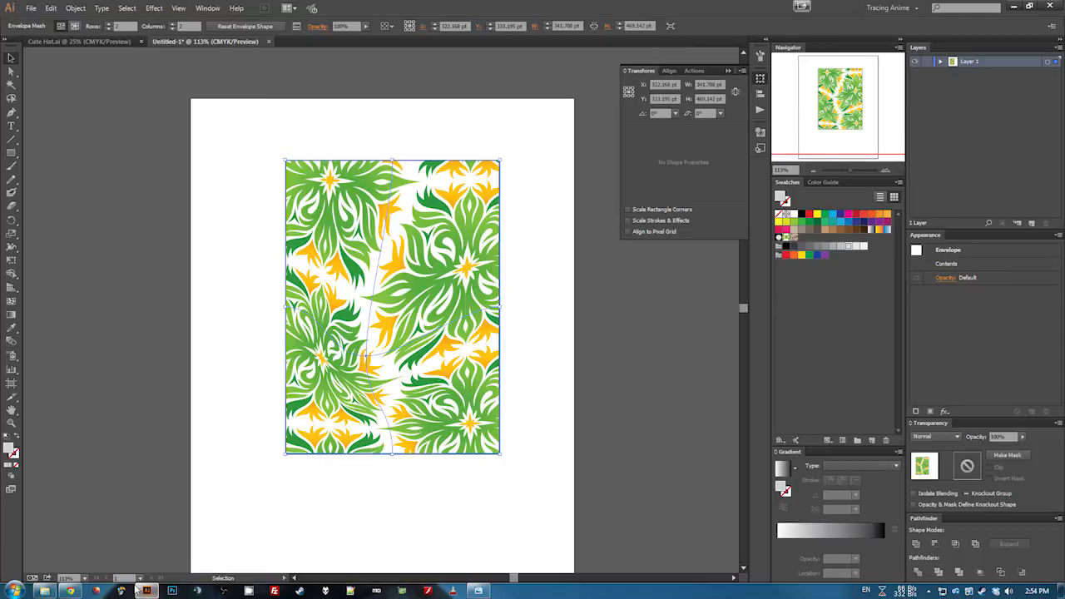
left_click(477, 591)
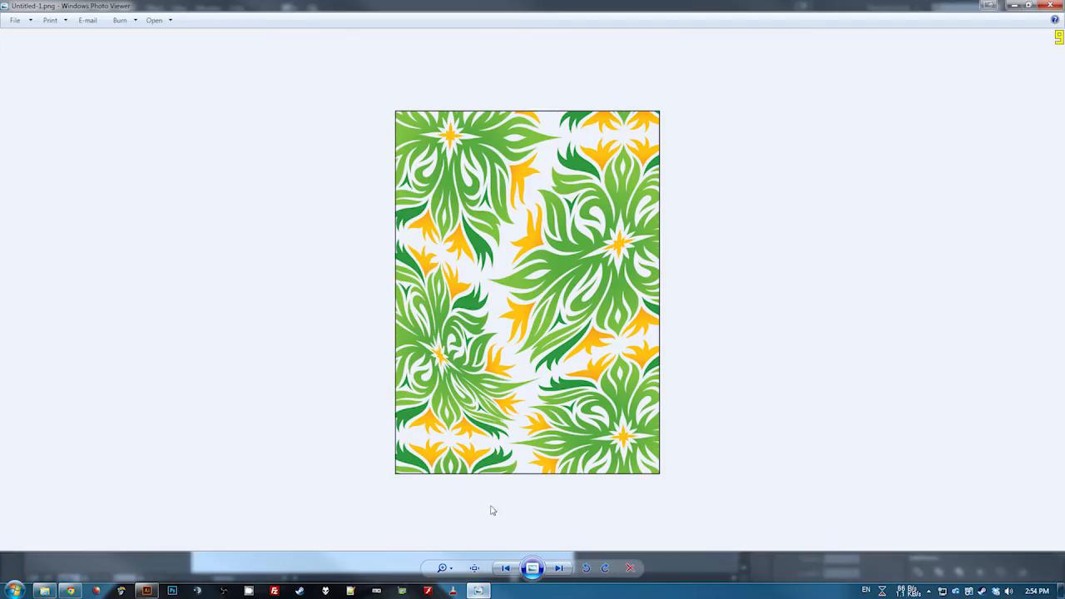
- Zoom and pan across the exported image to examine the pattern and edges, then close the viewer
scroll(560, 261, "up", 3)
left_click_drag(487, 518, 457, 278)
left_click_drag(440, 391, 482, 244)
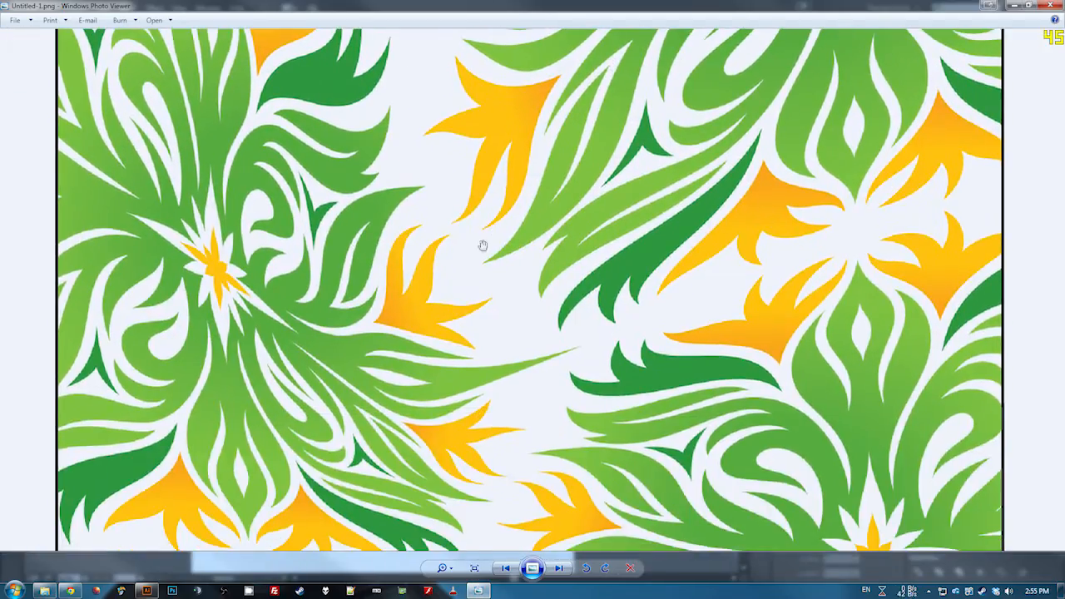
scroll(447, 338, "up", 3)
scroll(447, 338, "down", 5)
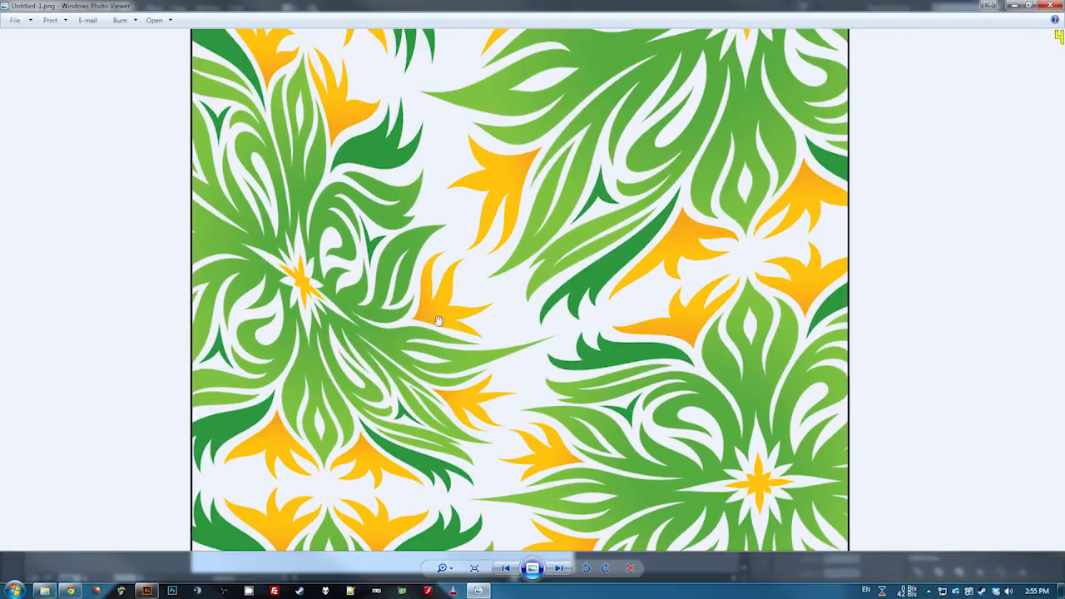
scroll(438, 321, "down", 1)
left_click_drag(540, 243, 545, 448)
left_click(444, 568)
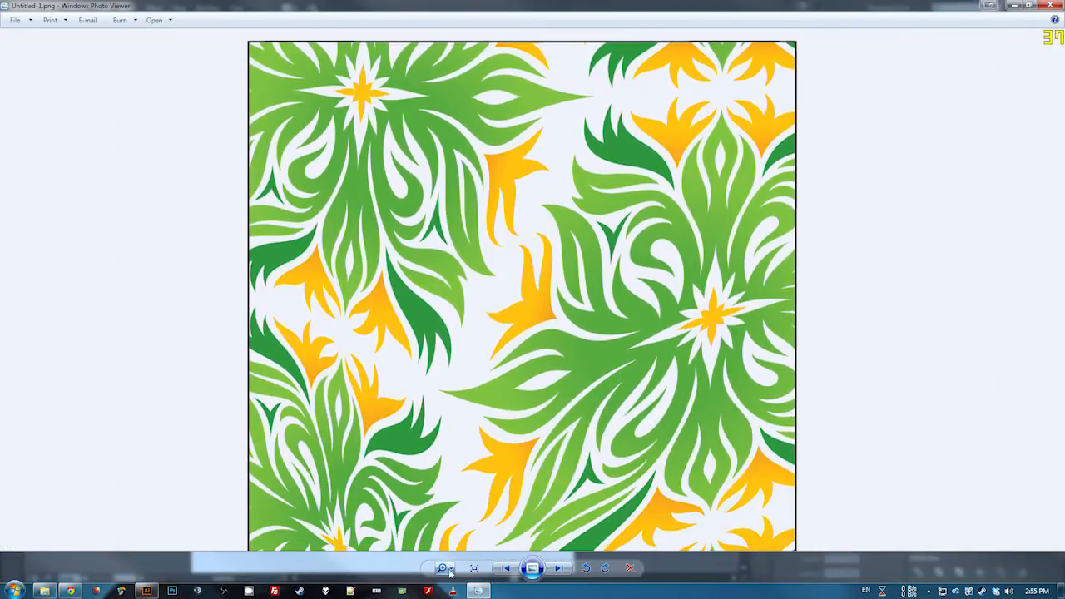
left_click(538, 334)
left_click_drag(613, 278, 653, 129)
left_click_drag(602, 356, 595, 194)
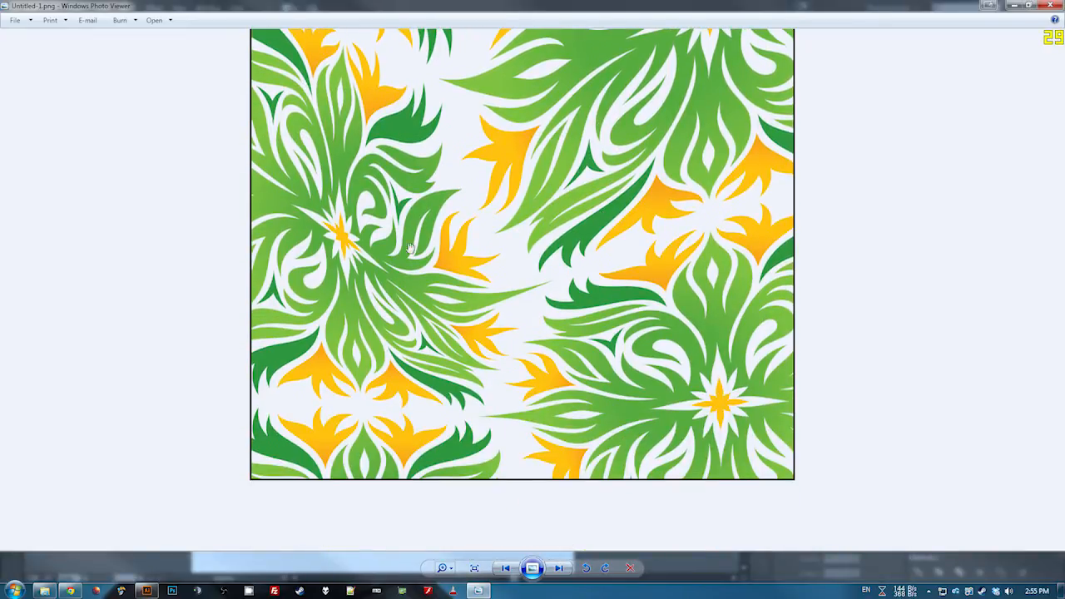
left_click_drag(666, 199, 654, 395)
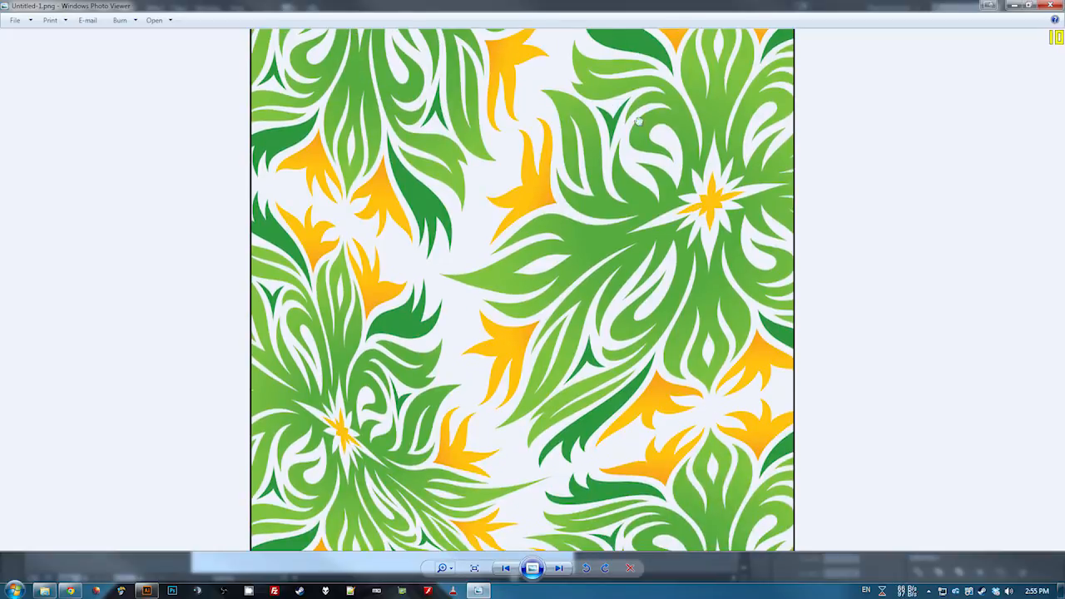
left_click_drag(639, 121, 628, 355)
left_click_drag(720, 361, 651, 188)
left_click_drag(665, 347, 671, 57)
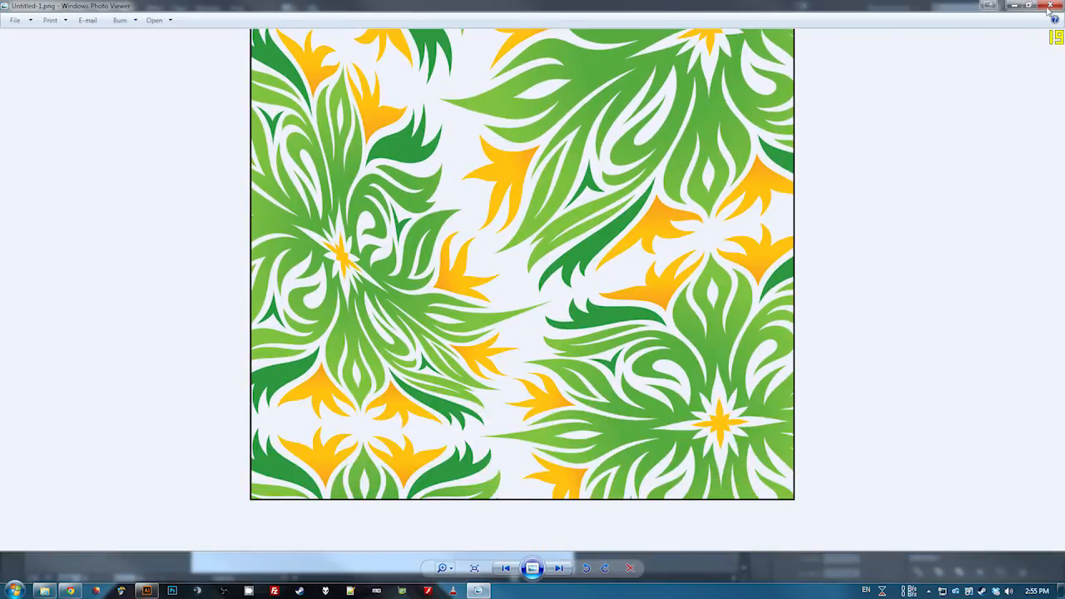
left_click(1050, 6)
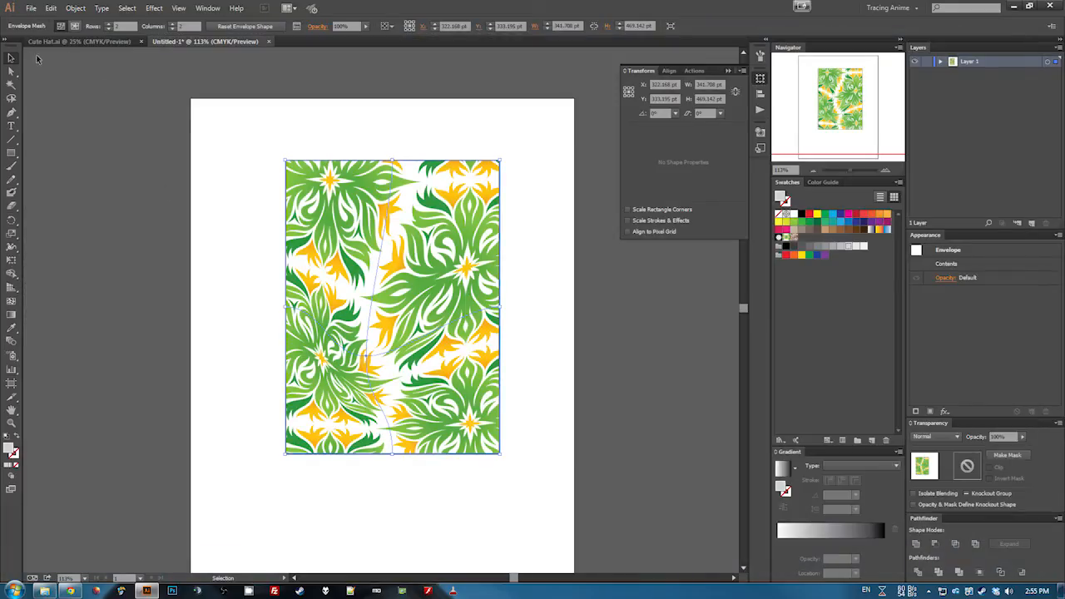
- Deselect the envelope and select it again on the artboard
left_click(546, 291)
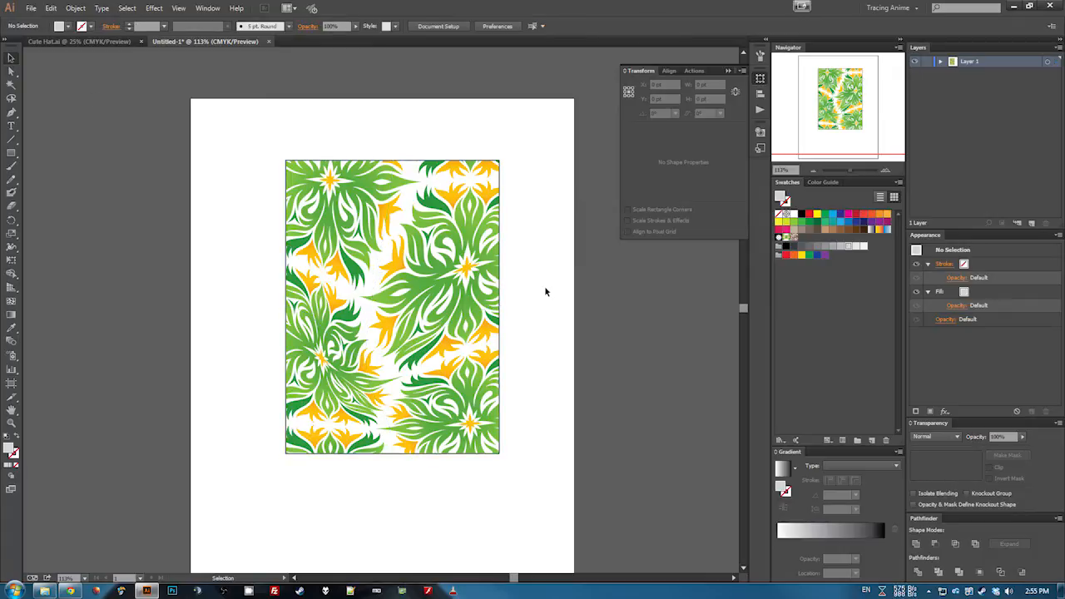
left_click(388, 279)
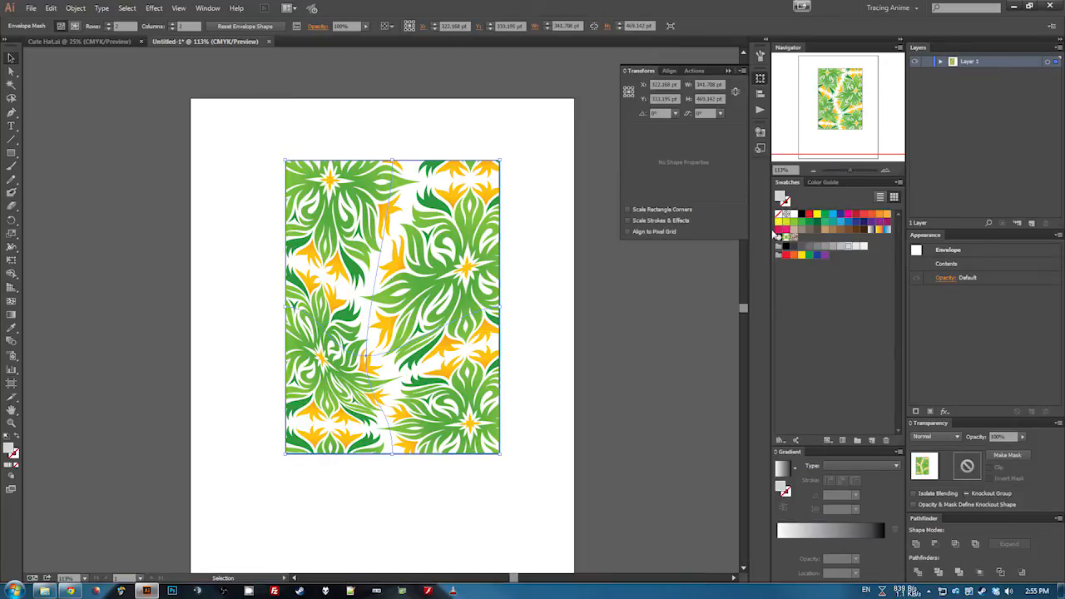